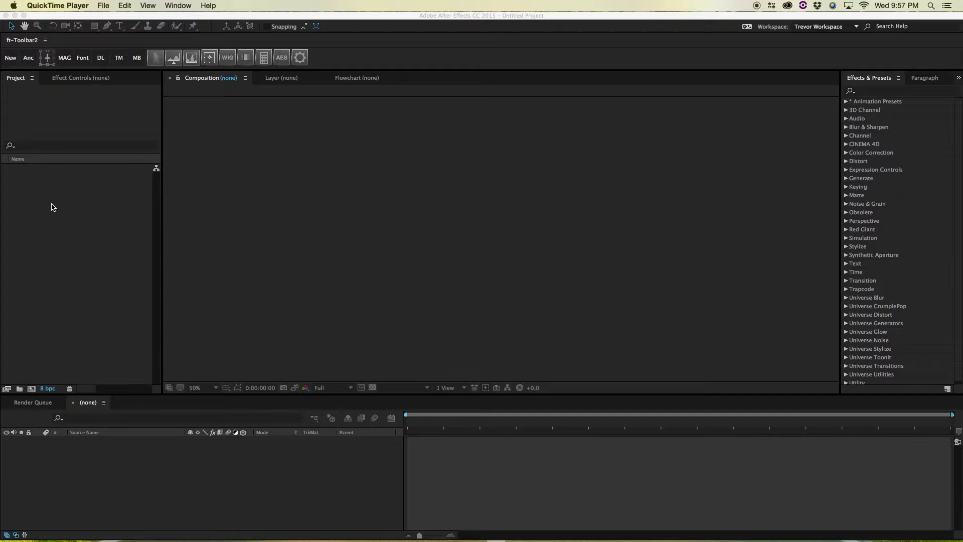
- Create a project folder named Compositions
click(90, 234)
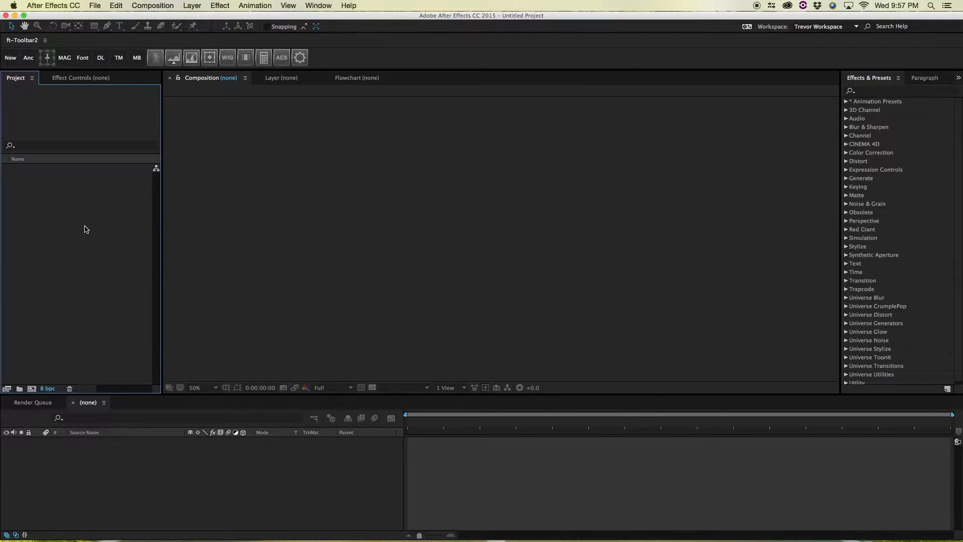
key(super+alt+shift+n)
text(Composition)
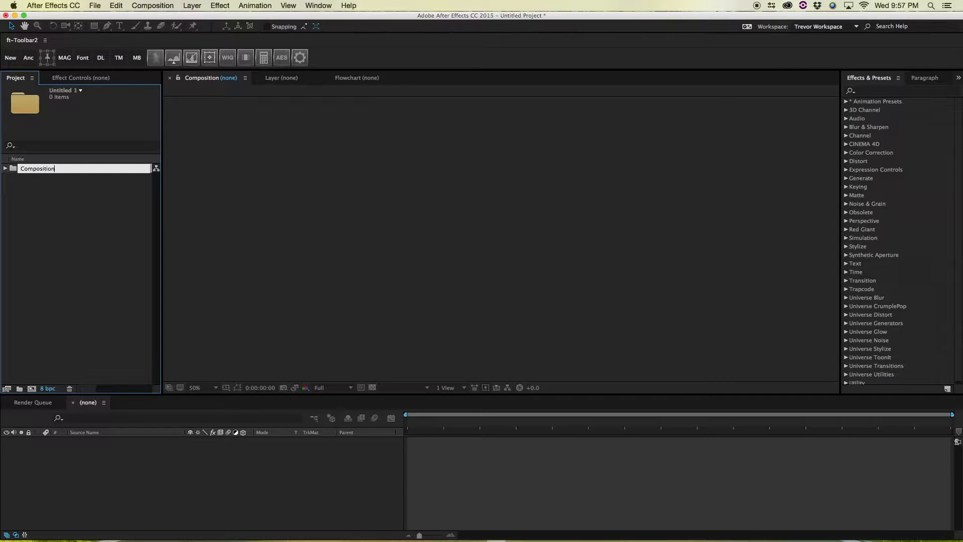
text(s)
key(Return)
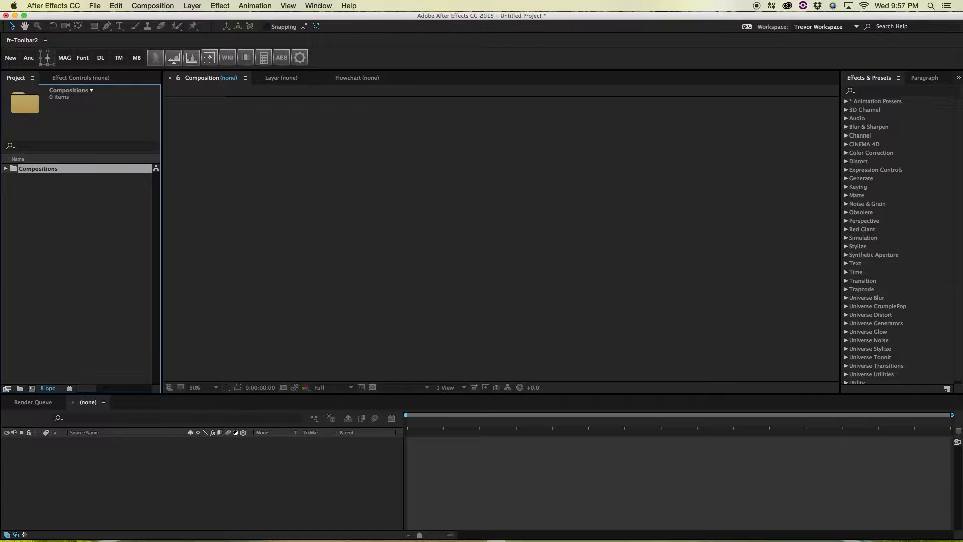
- Duplicate the Compositions folder three times at the same level and rename the copies Elements, Footage and Precomps
key(super+d)
key(Return)
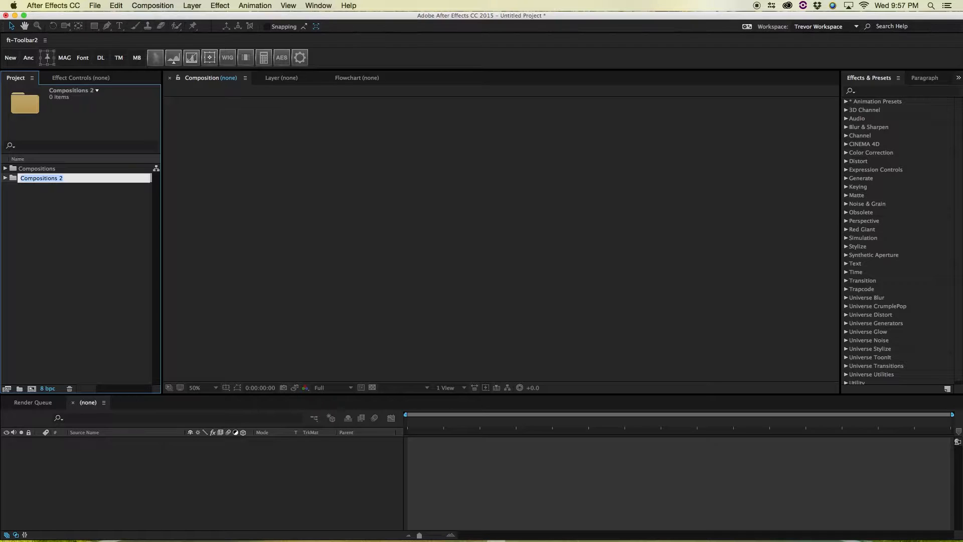
text(E)
key(Return)
key(super+d)
key(Return)
text(Footage)
key(Return)
key(super+d)
key(Return)
text(Precomps)
key(Return)
- Create a subfolder named xOLD inside the Compositions folder
key(Up)
key(Up)
key(Up)
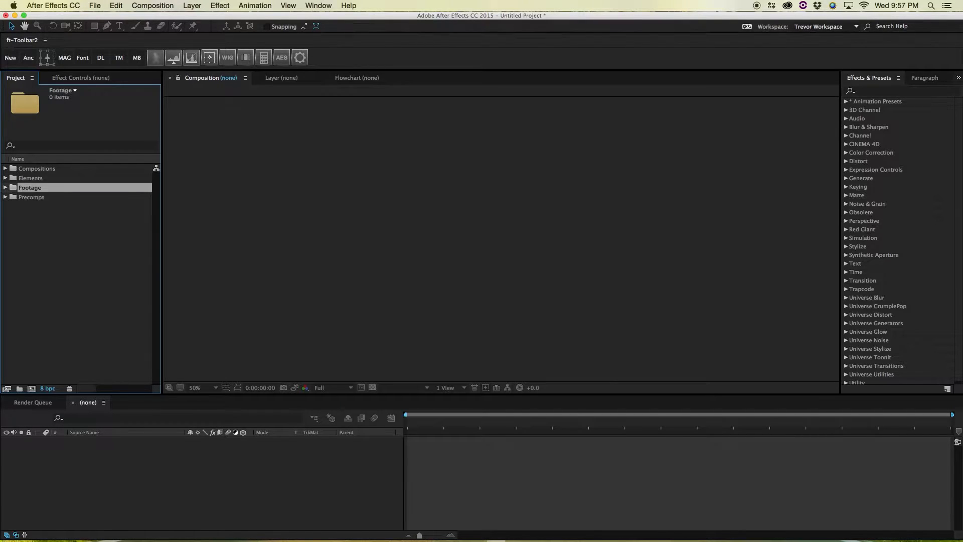
key(super+alt+shift+n)
text(X)
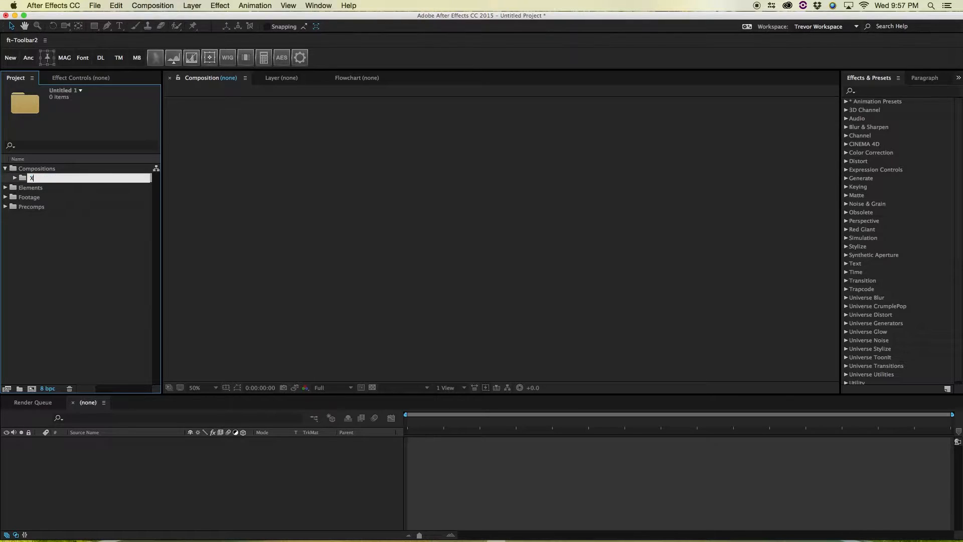
text(OLD)
key(Return)
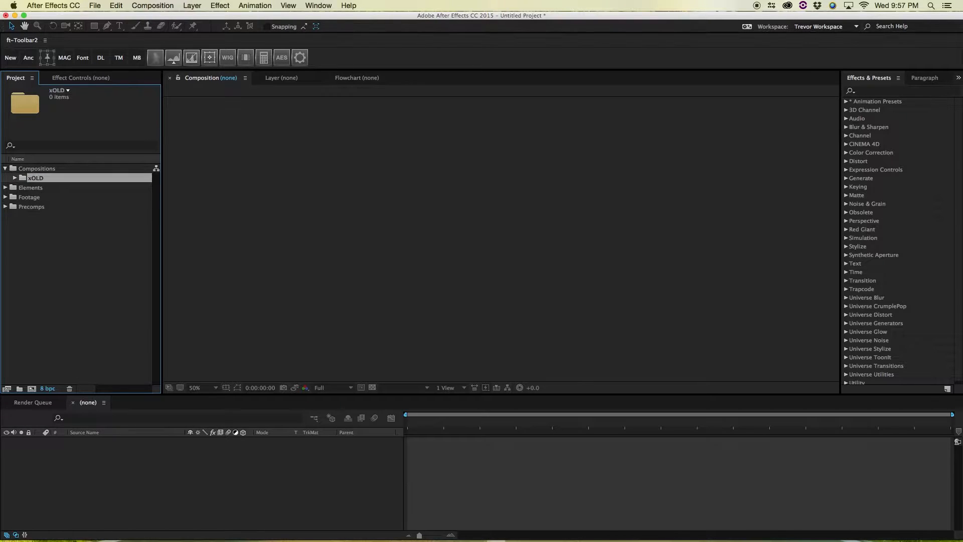
click(41, 229)
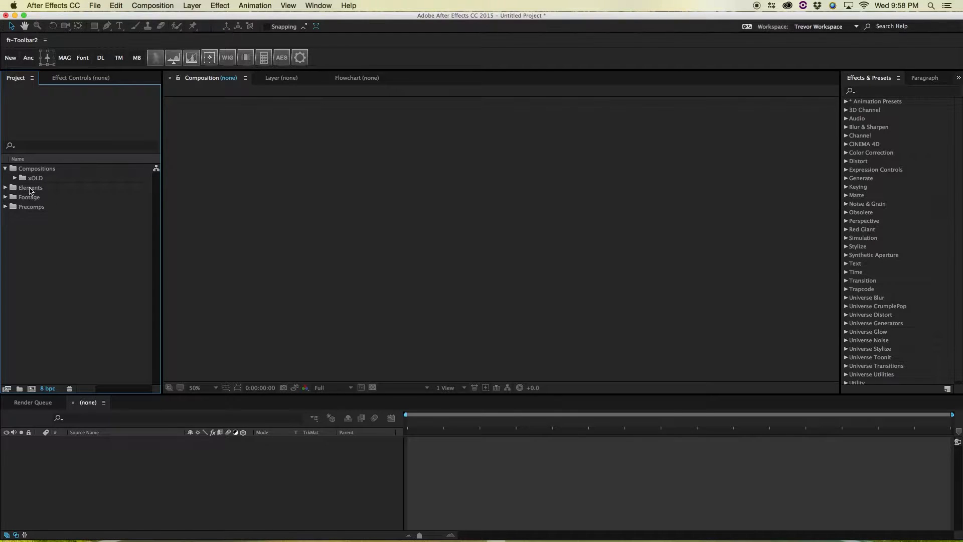
- Create a composition named In A World in the Compositions folder with a duration of 0:00:01:00
click(38, 169)
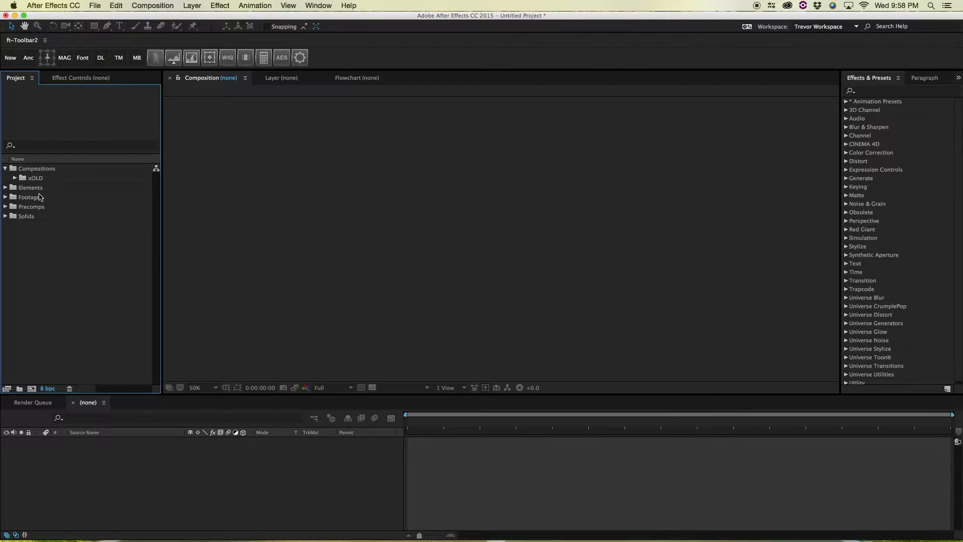
click(42, 170)
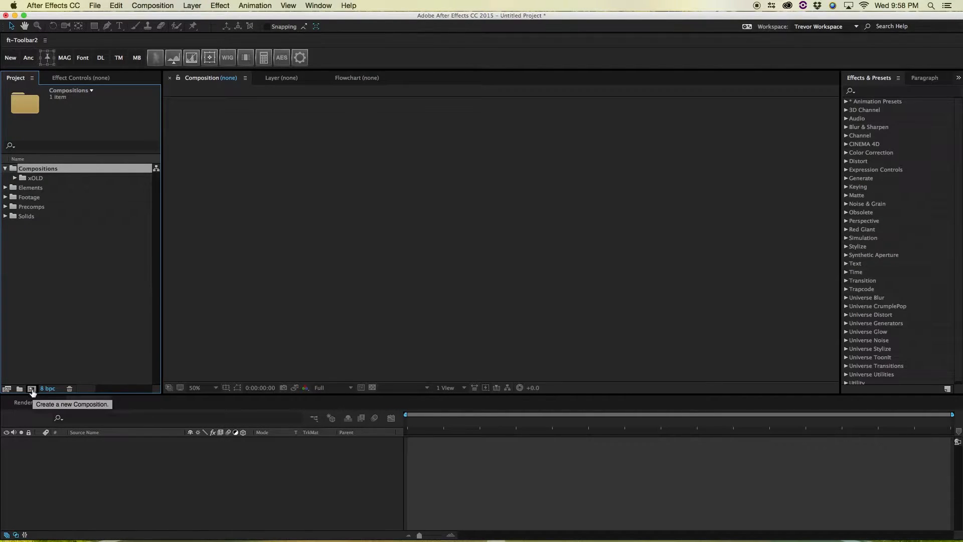
click(32, 389)
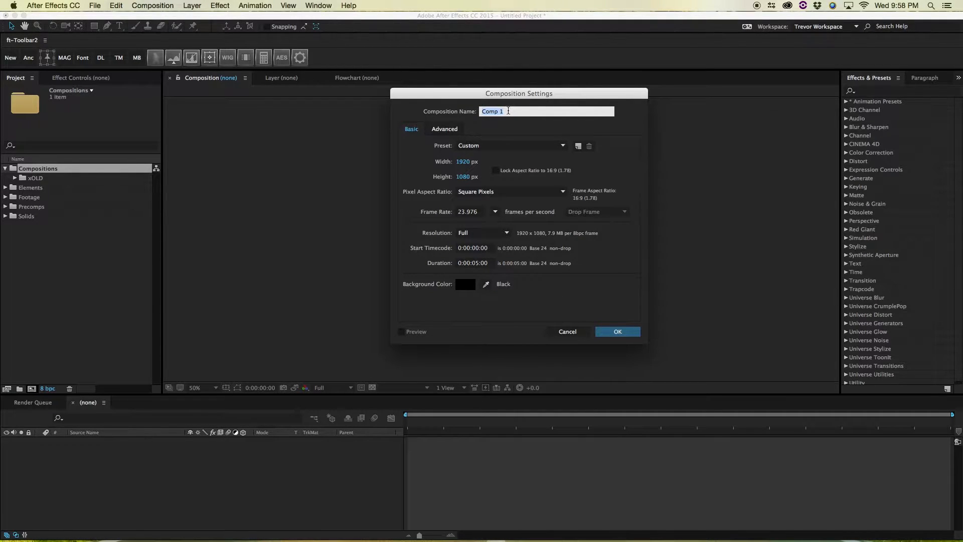
text(In A World)
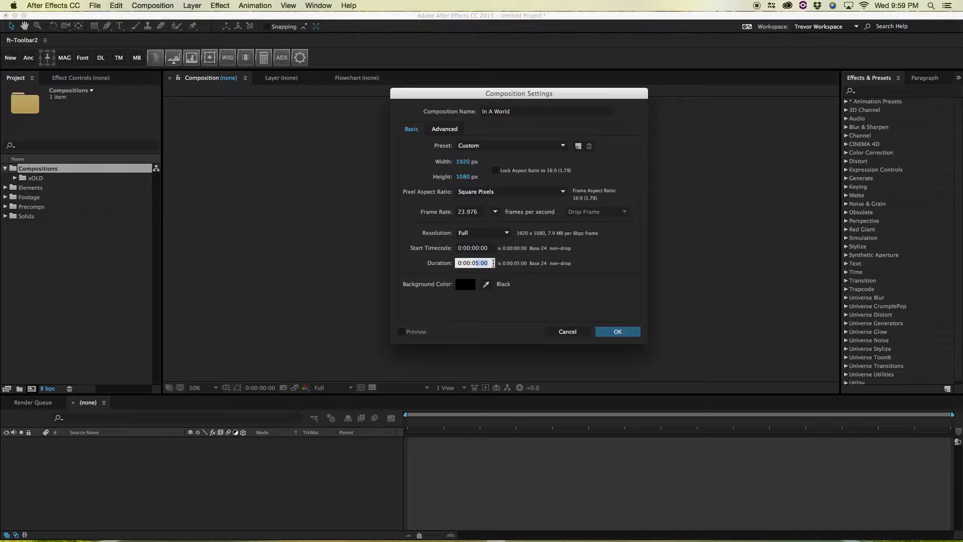
text(01)
click(623, 332)
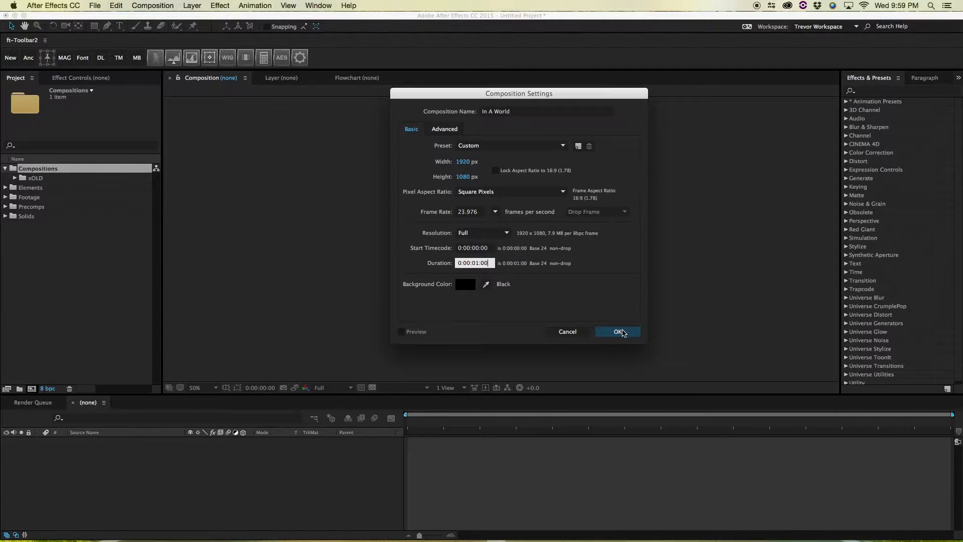
click(623, 332)
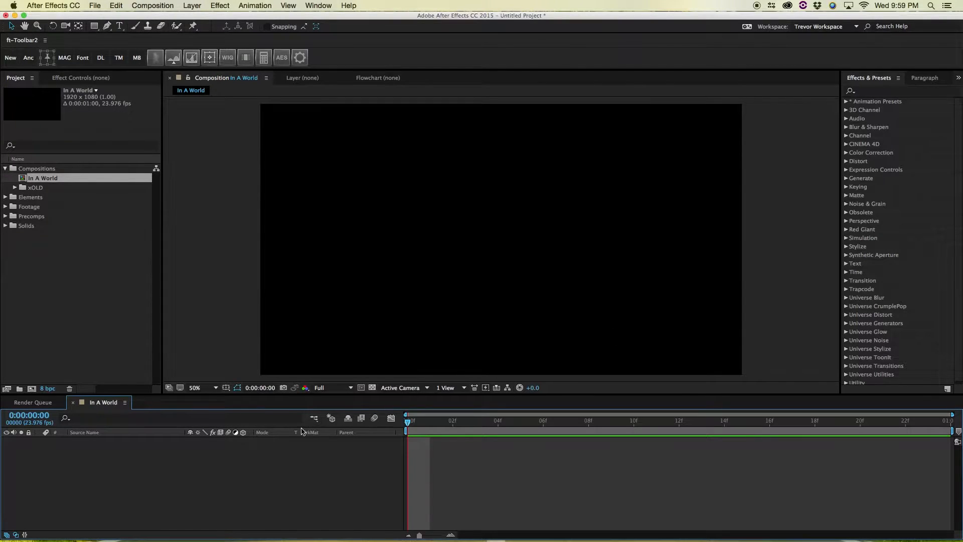
drag(421, 421, 837, 421)
drag(881, 447, 407, 424)
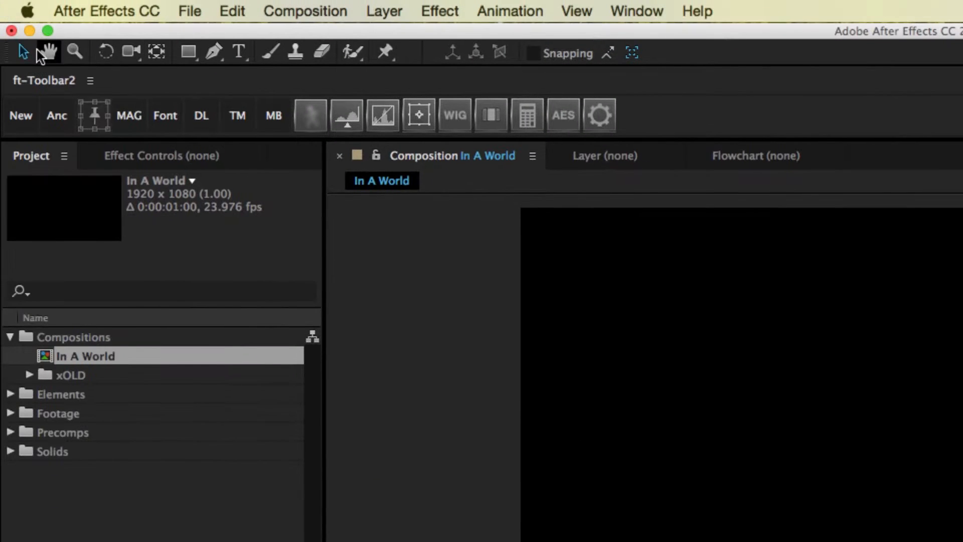
- Add a text layer reading IN A WORLD to the composition
click(237, 52)
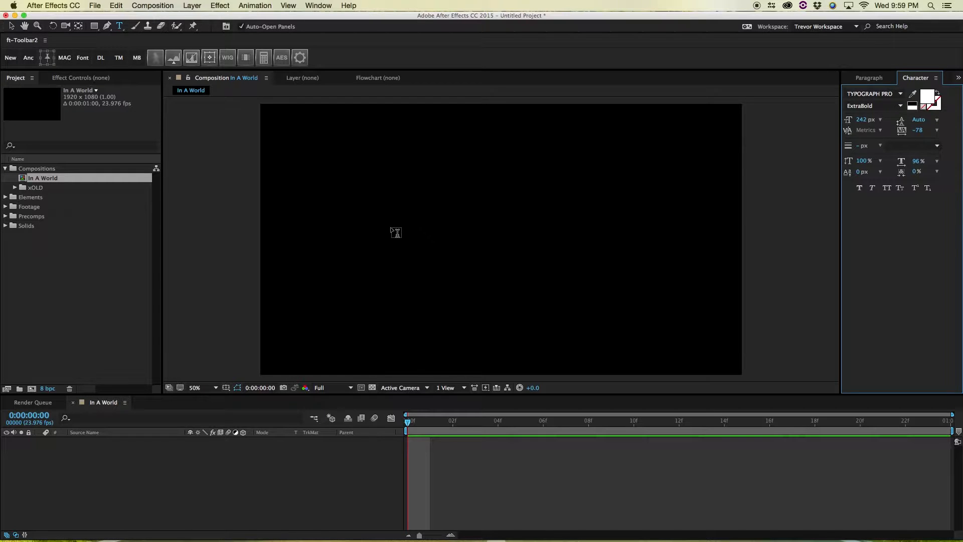
click(339, 219)
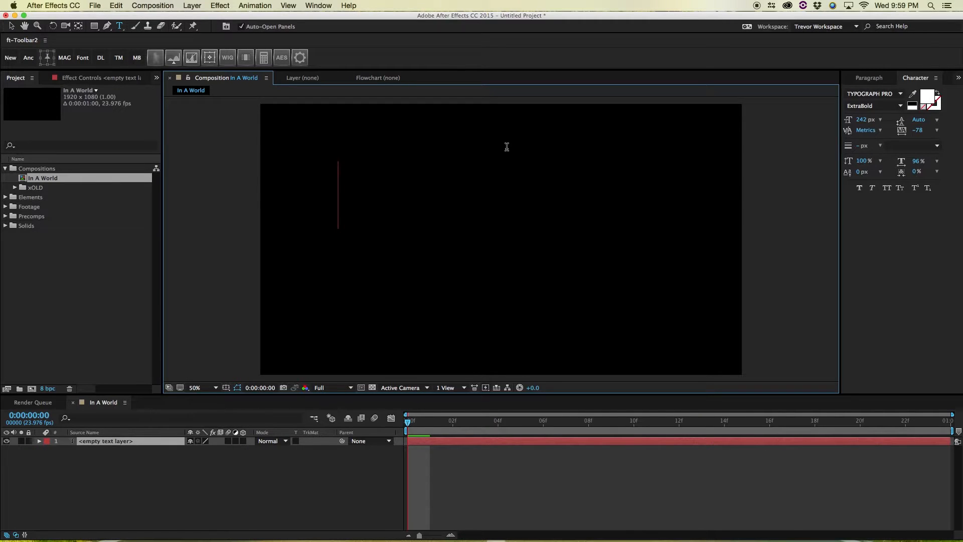
text(IN A)
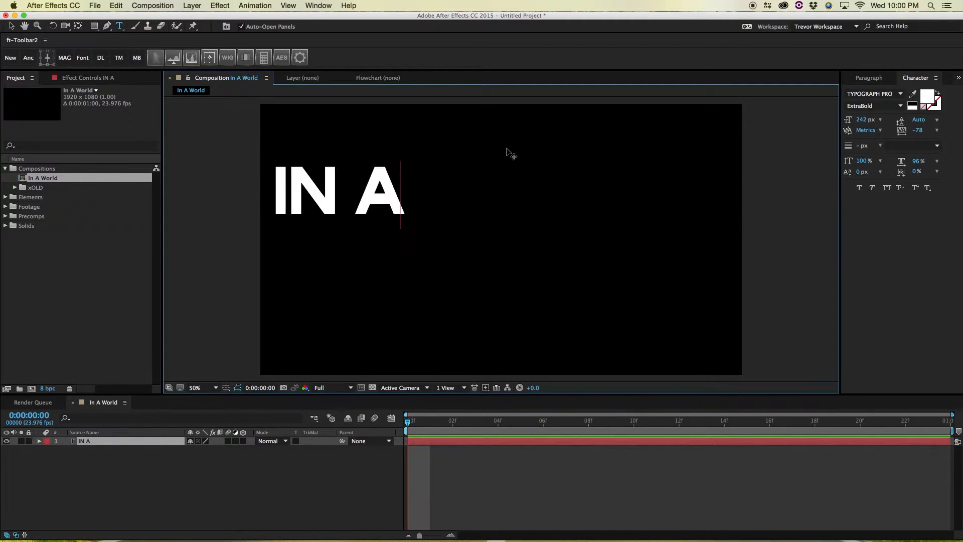
text( WORLD)
key(Escape)
key(v)
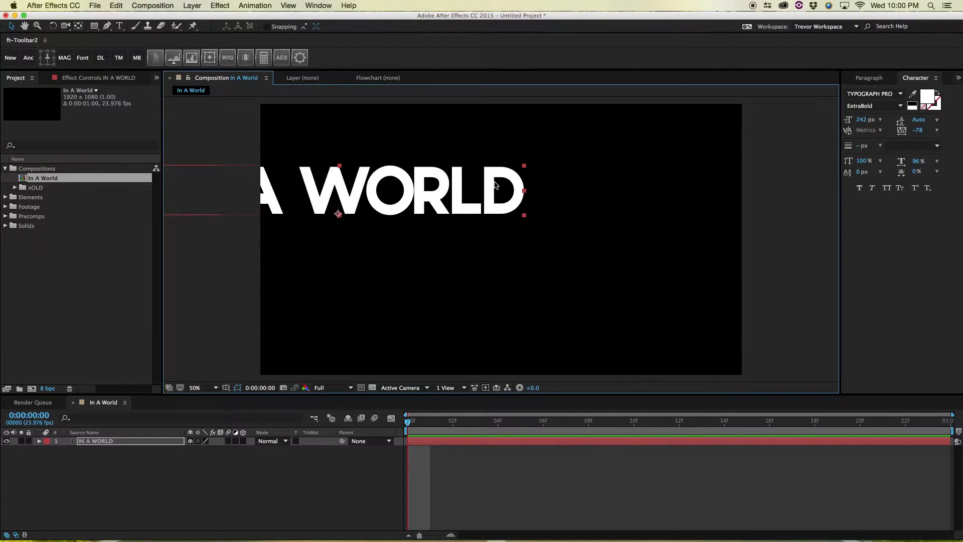
- Move the IN A WORLD text to the center of the frame, using the title/action safe guides for alignment
drag(469, 188, 633, 244)
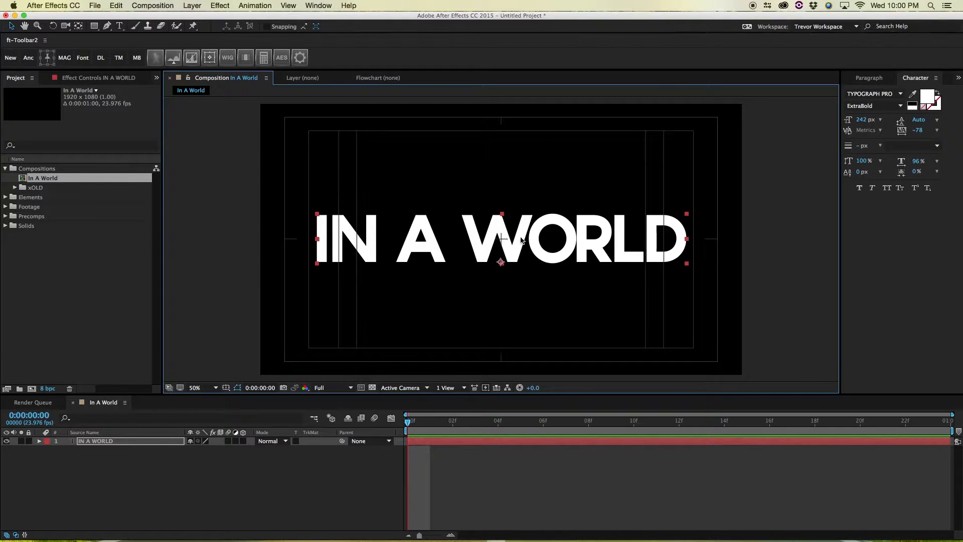
key(')
key(')
mouse_move(690, 217)
mouse_down()
mouse_move(644, 229)
mouse_move(687, 213)
mouse_up()
- Reduce the IN A WORLD text's font size to 214 px and nudge it back to the frame's center
click(318, 5)
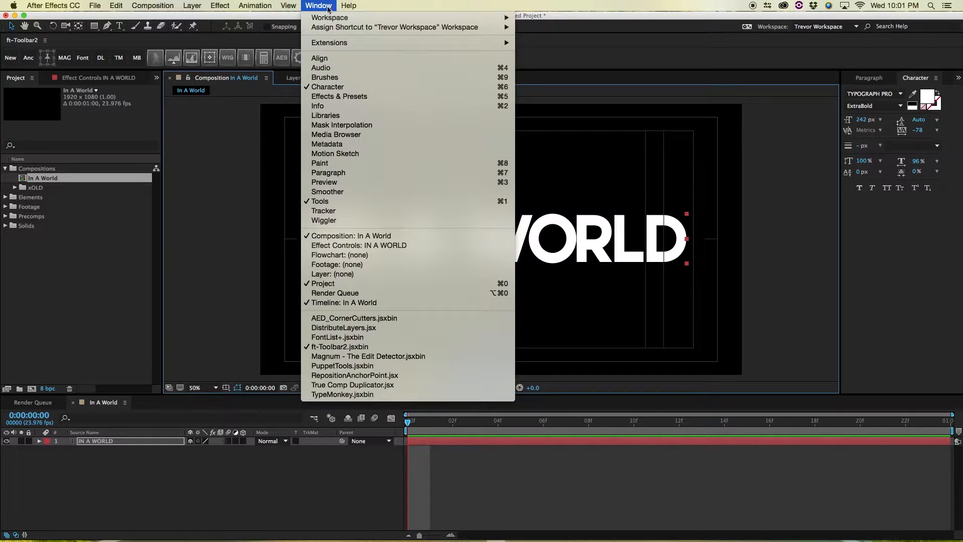
click(341, 89)
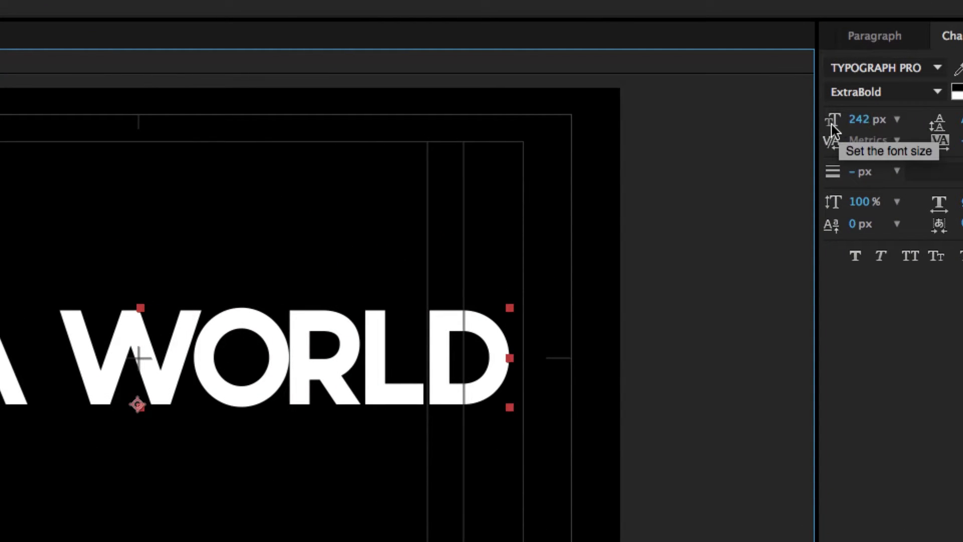
mouse_move(878, 120)
mouse_down()
mouse_move(893, 120)
mouse_move(799, 131)
mouse_move(883, 122)
mouse_move(847, 122)
mouse_move(862, 120)
mouse_up()
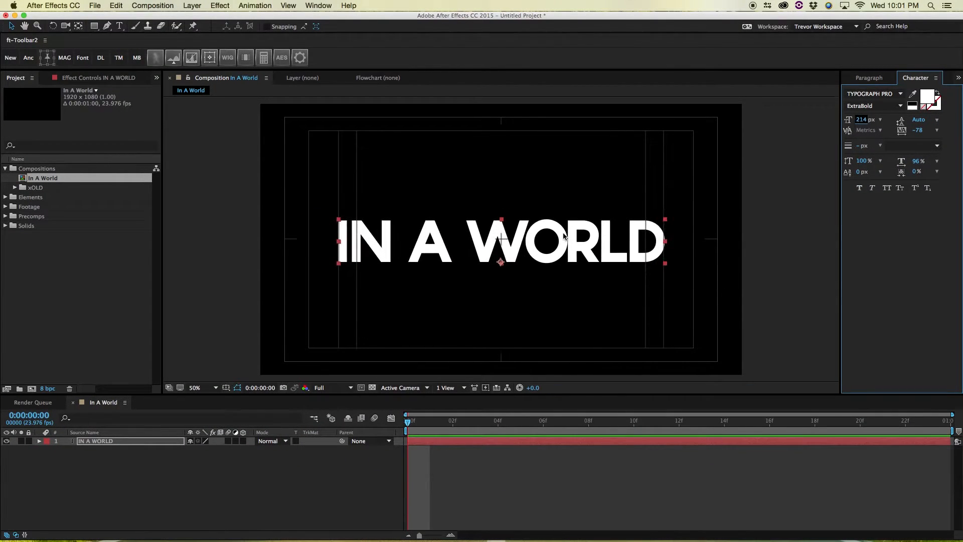
drag(570, 245, 570, 245)
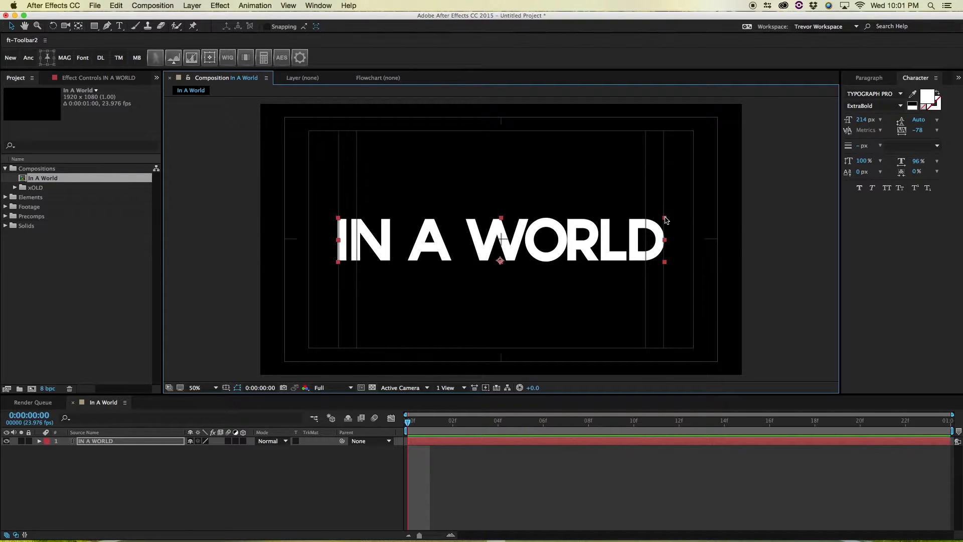
- Scale the IN A WORLD text proportionally to about 87.1% to fit between the inner safe guides, and hide the guides
mouse_move(665, 220)
mouse_down()
mouse_move(651, 228)
mouse_move(669, 206)
mouse_up()
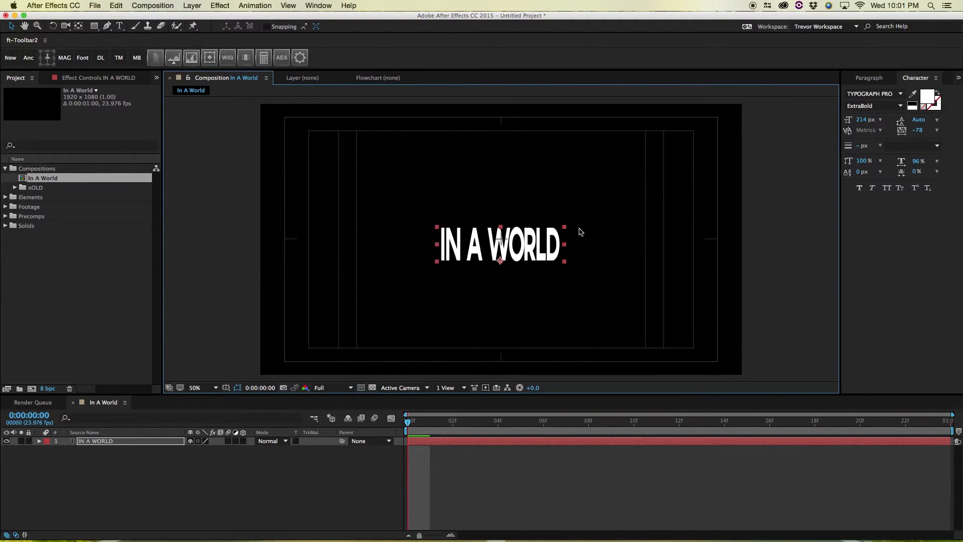
drag(685, 248, 626, 243)
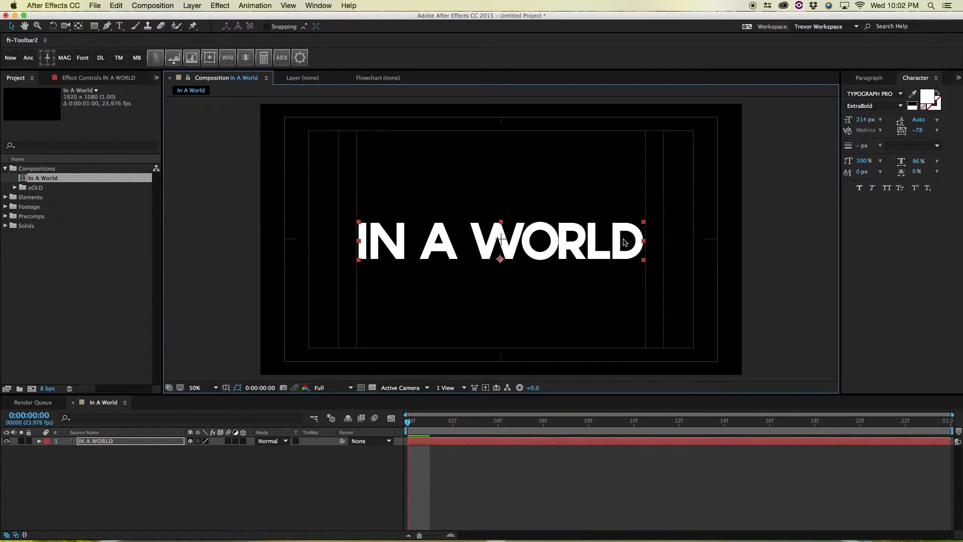
click(562, 175)
key(apostrophe)
click(375, 443)
click(340, 489)
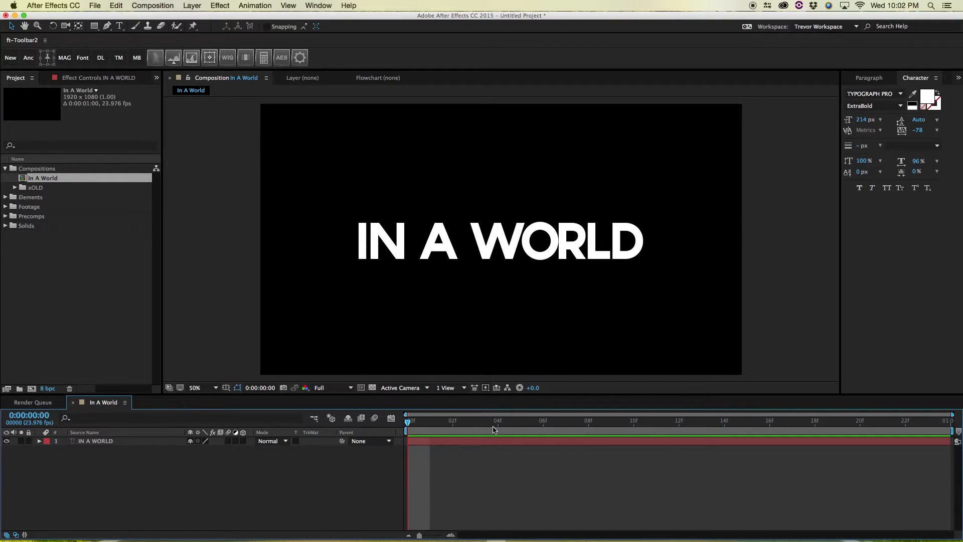
- Examine the Transform properties of the IN A WORLD layer, and collapse the layer again
click(467, 442)
click(168, 450)
click(130, 441)
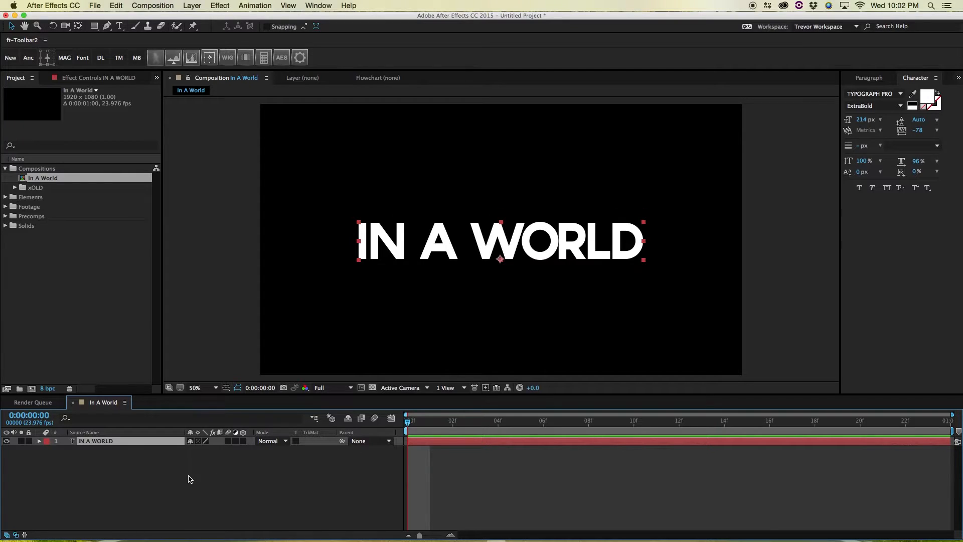
click(39, 441)
click(40, 441)
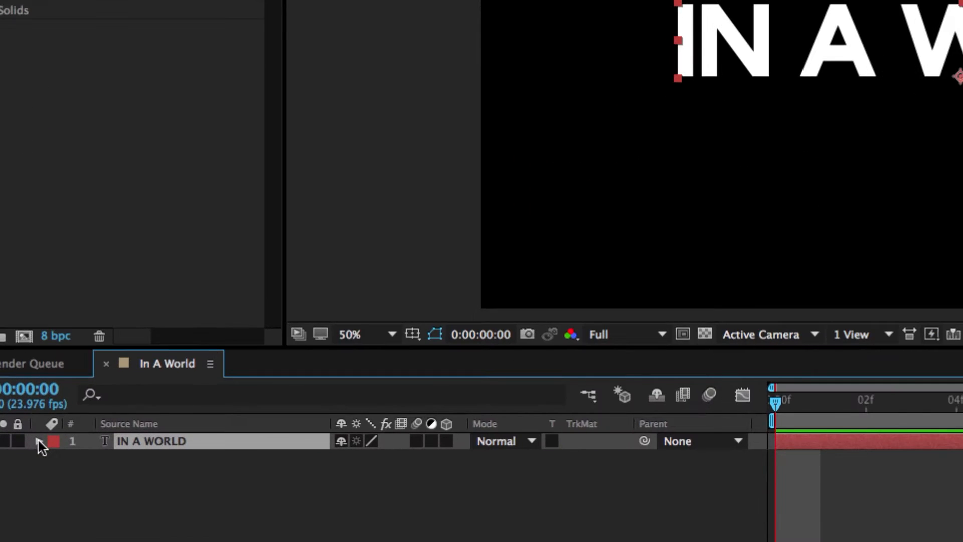
click(40, 442)
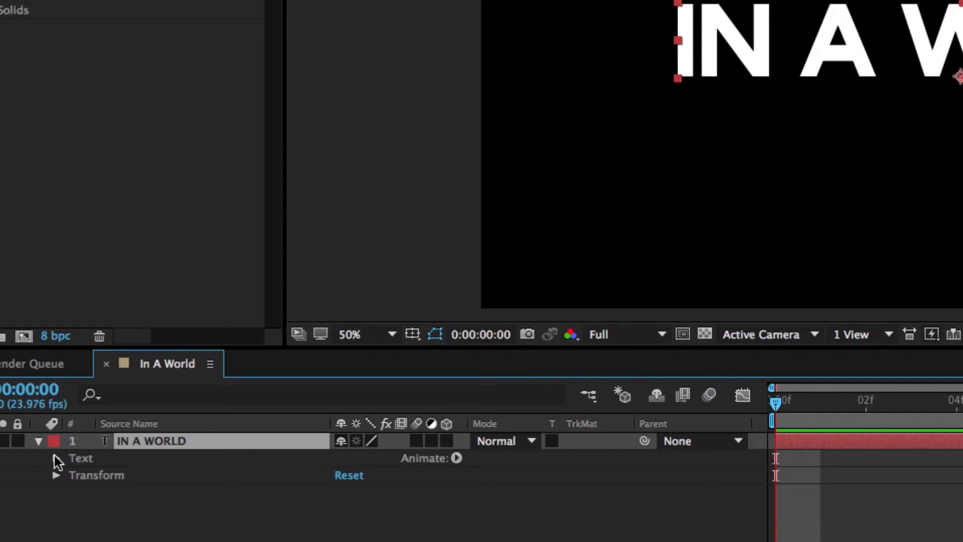
click(56, 475)
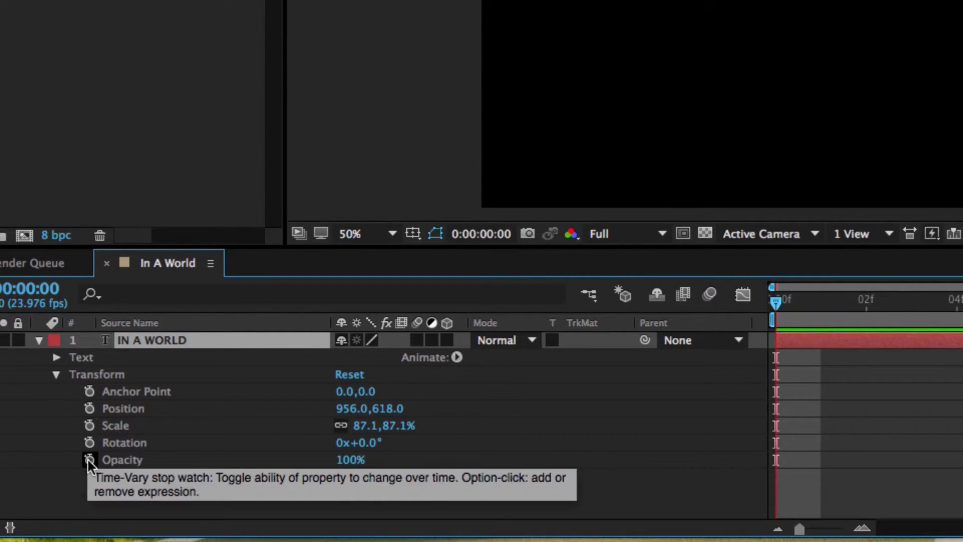
click(56, 376)
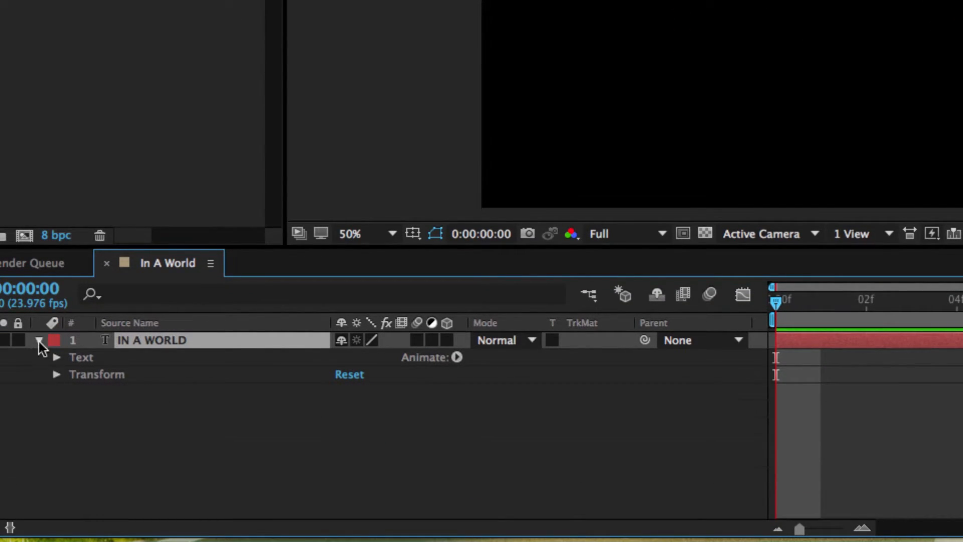
click(36, 340)
click(38, 340)
click(55, 375)
click(55, 374)
click(38, 341)
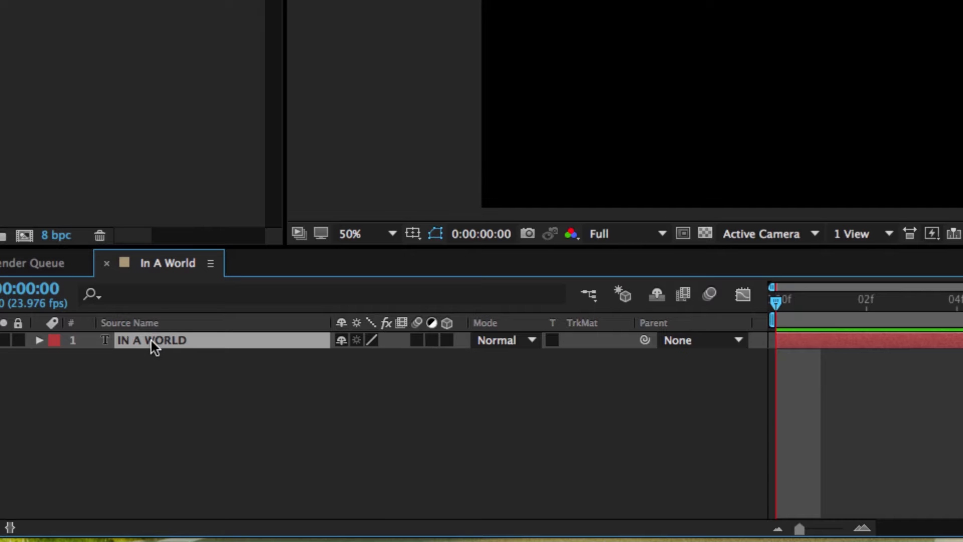
- Reveal only the Scale property of the IN A WORLD layer, and hide it again
key(s)
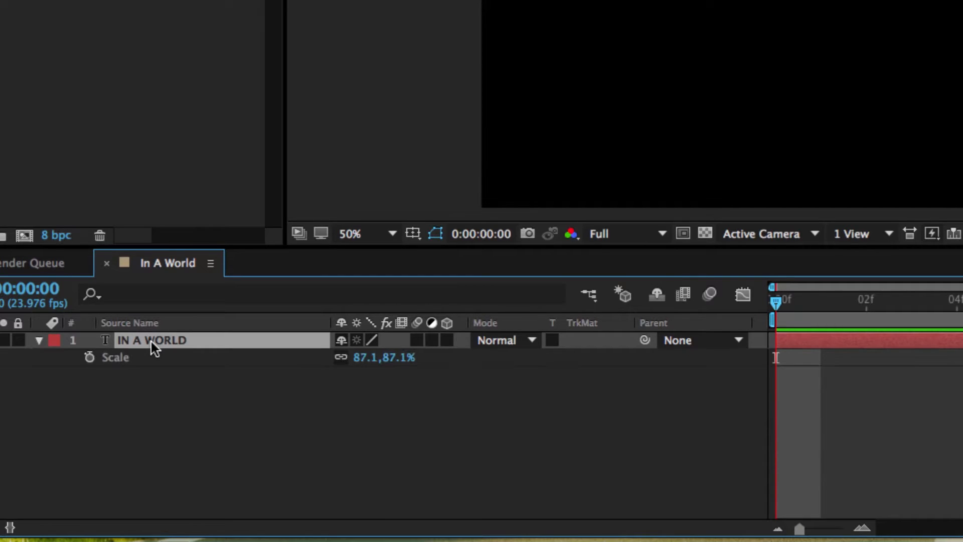
key(s)
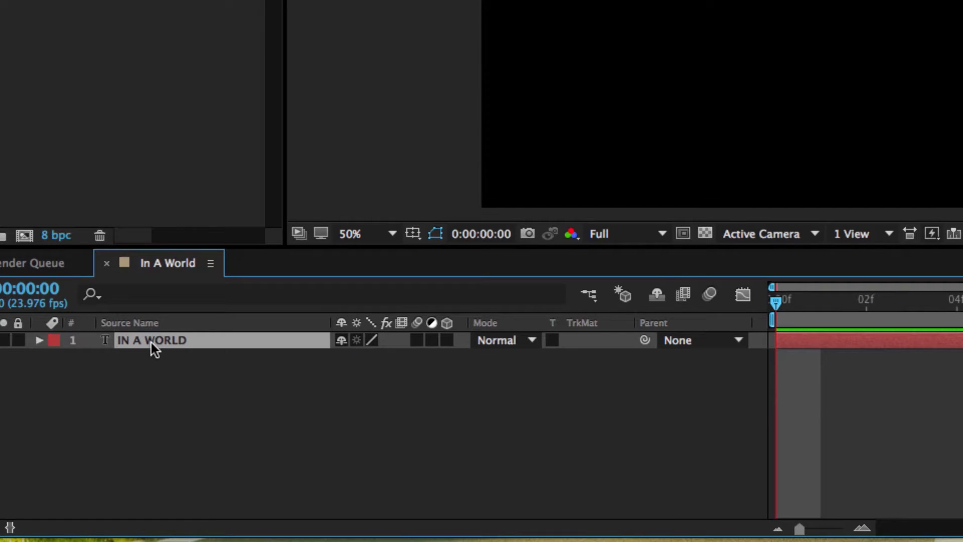
- Reveal the Position, Rotation, Opacity and Scale properties of the IN A WORLD layer one at a time, hiding each again
key(p)
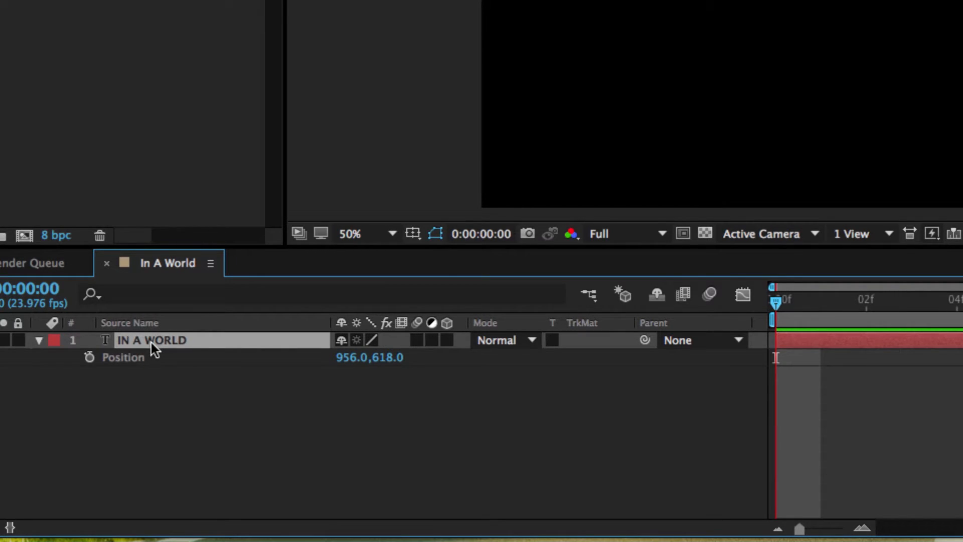
key(p)
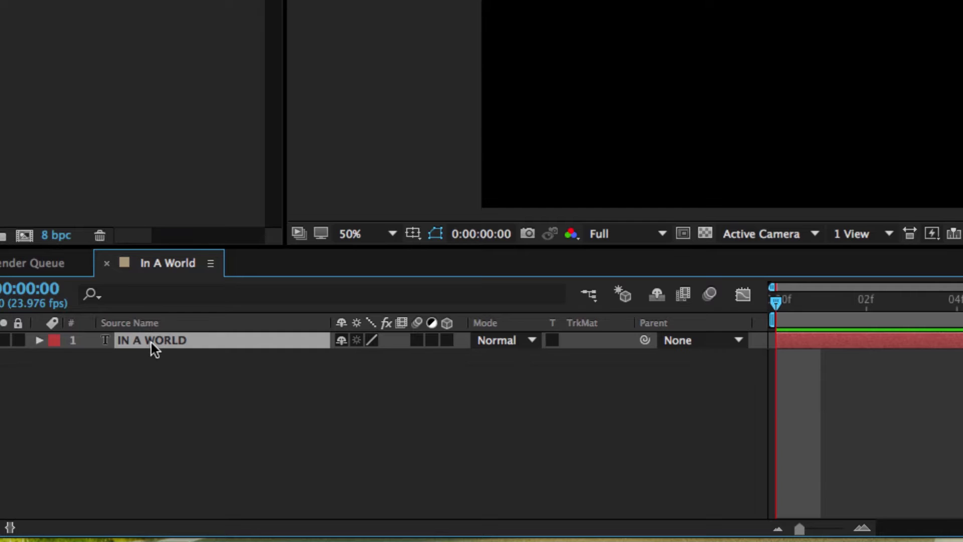
key(r)
key(r)
key(t)
key(t)
key(s)
key(s)
- Compare the isolated Scale property of the IN A WORLD layer with its fully expanded Transform properties
click(35, 340)
click(35, 340)
key(s)
key(s)
key(s)
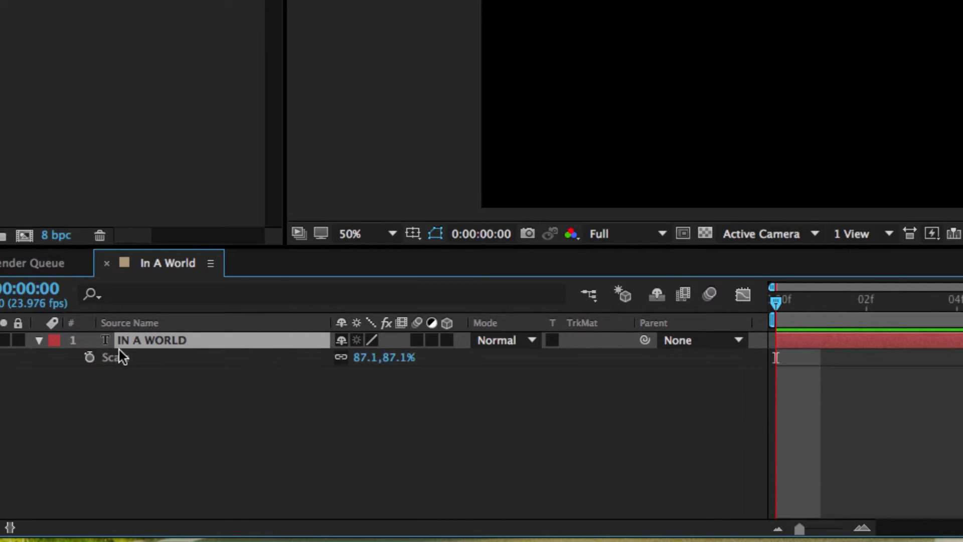
click(39, 341)
click(39, 341)
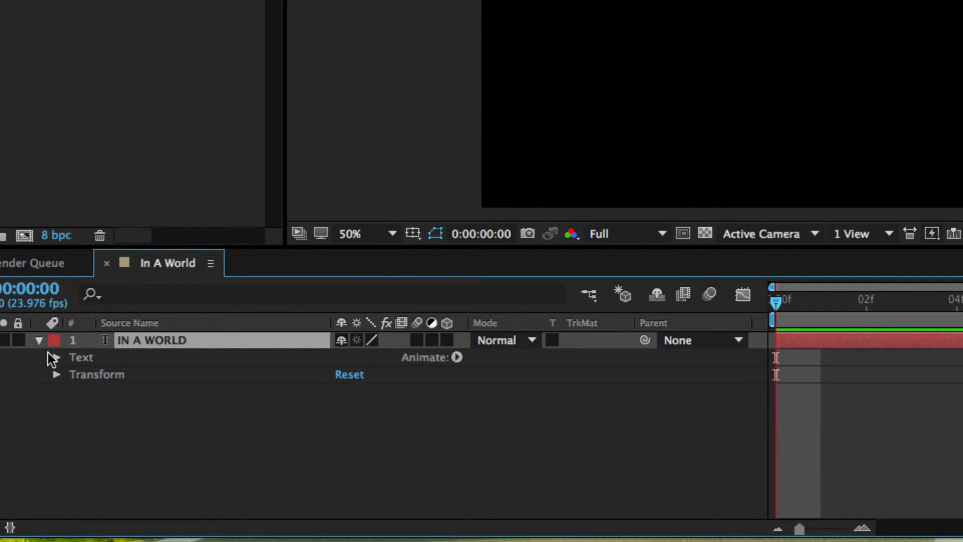
click(57, 375)
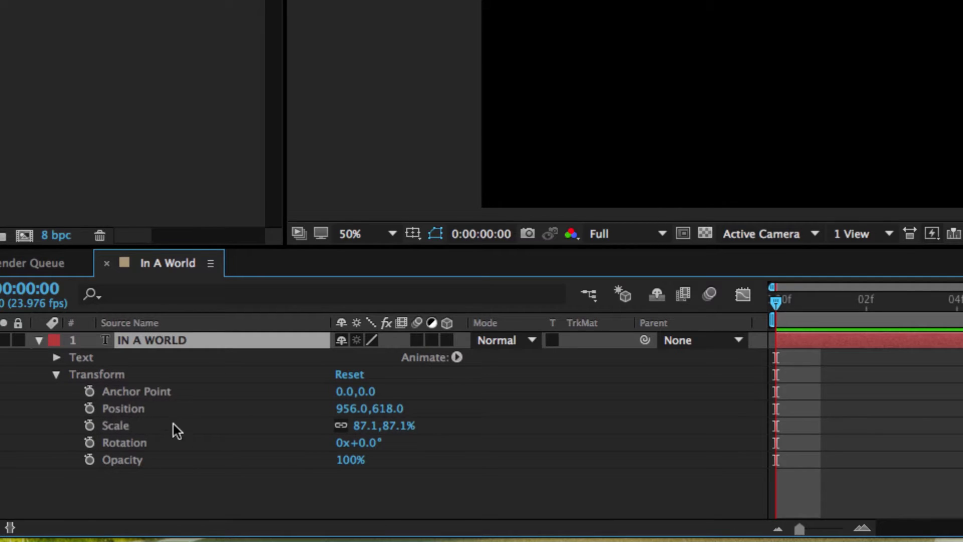
- Isolate the Scale property of the IN A WORLD layer and deselect the layer
key(s)
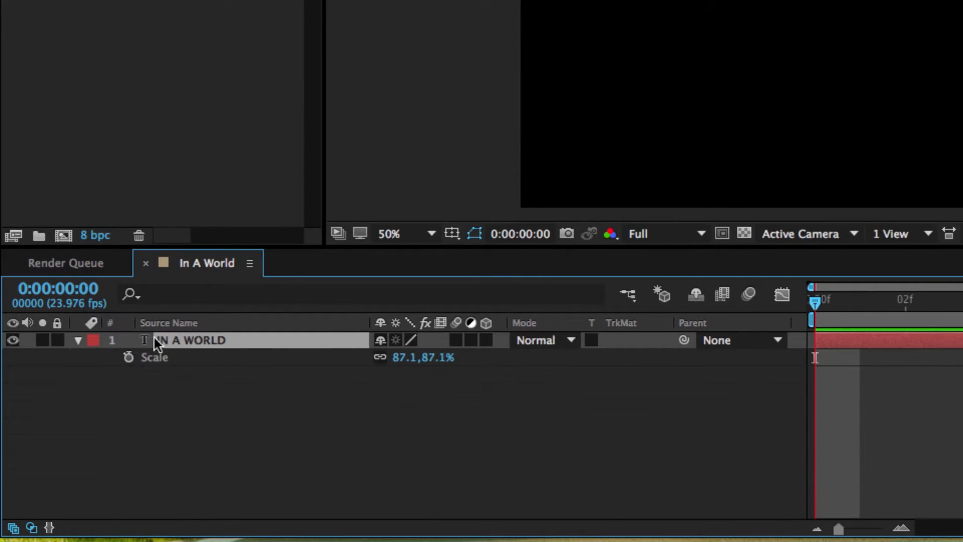
key(s)
key(s)
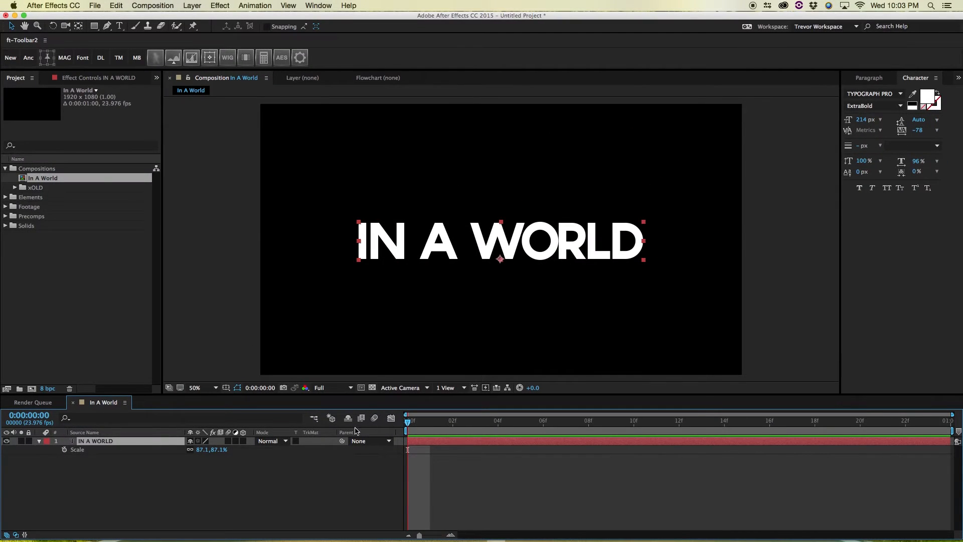
click(362, 476)
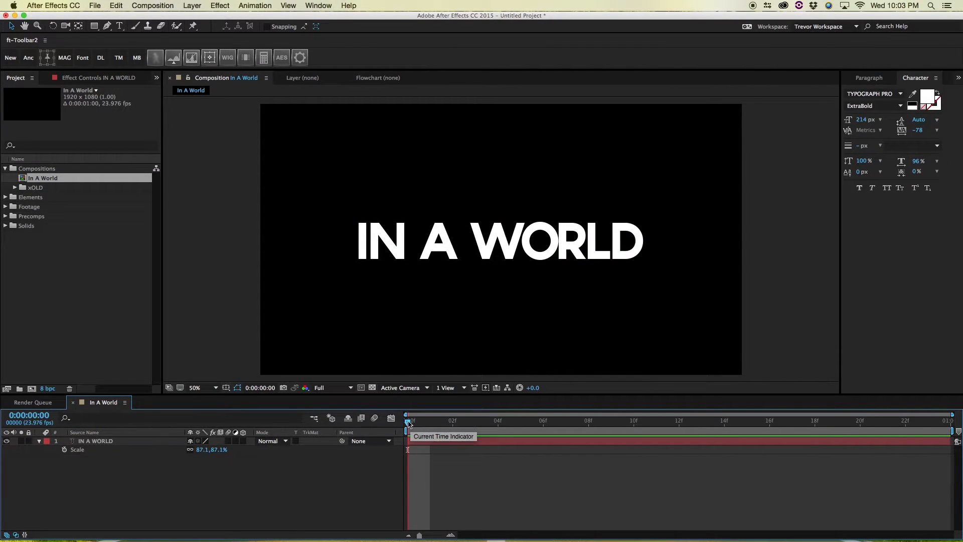
- Scrub through the composition's timeline, step through its opening frames one at a time, and return to frame 0
drag(408, 423, 606, 429)
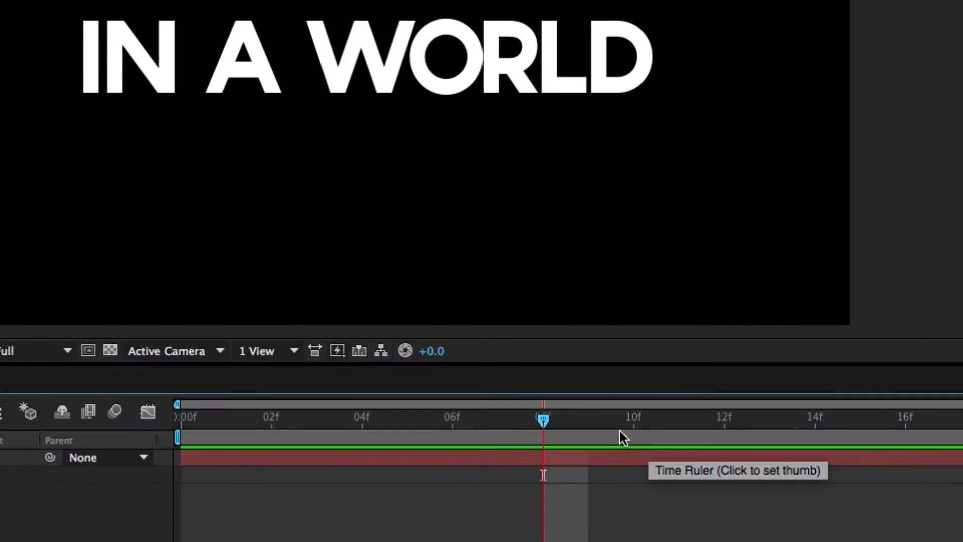
drag(543, 420, 73, 405)
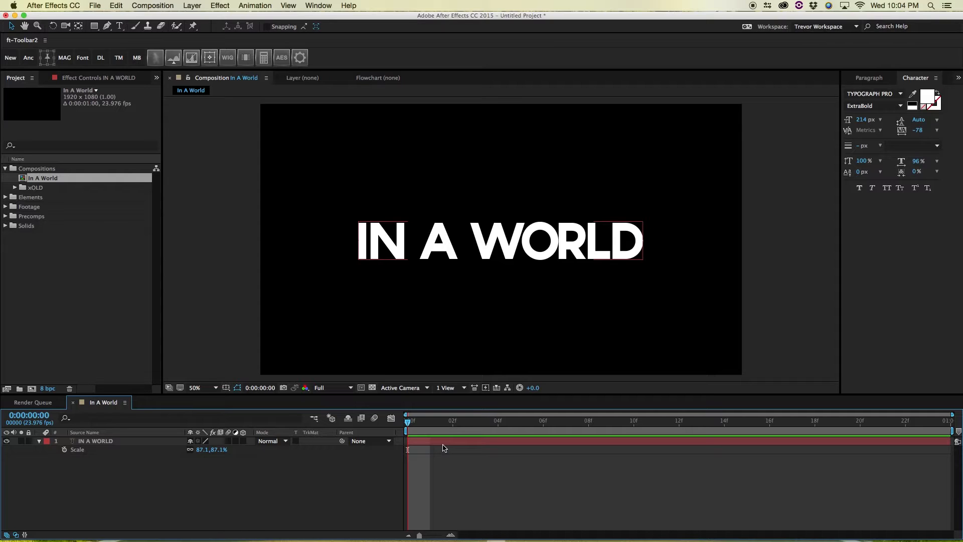
key(Page_Down)
key(Page_Down)
key(Page_Down)
key(Page_Down)
key(Page_Up)
key(Page_Up)
key(Page_Up)
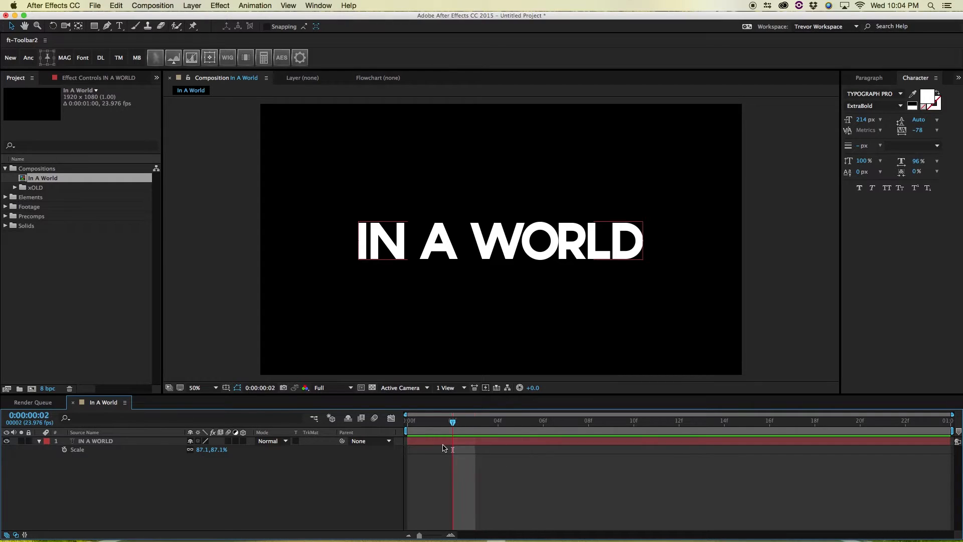
key(Page_Down)
key(Page_Down)
key(Page_Down)
key(Page_Down)
key(Page_Up)
key(Page_Up)
key(Page_Up)
key(Page_Down)
key(Page_Down)
key(Page_Up)
key(Home)
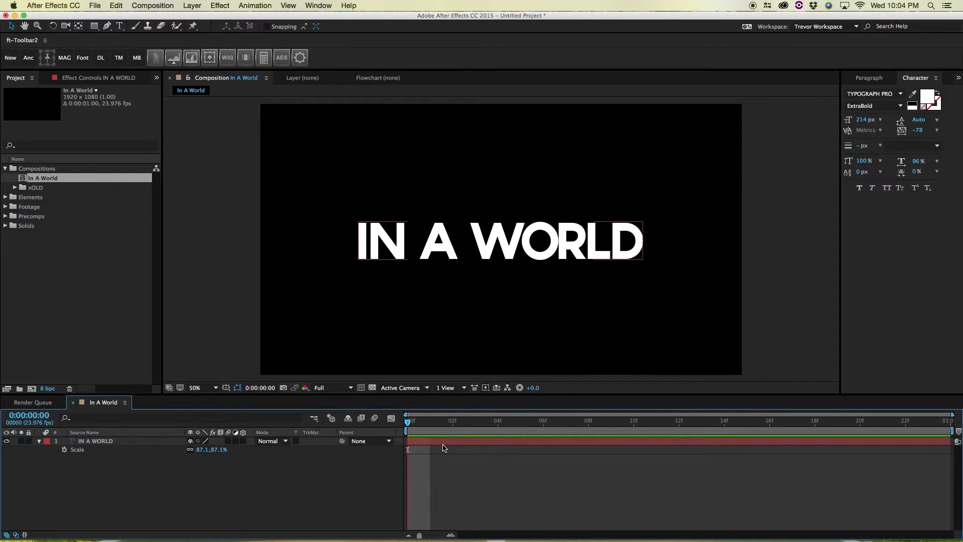
- Jump the current time in ten-frame increments from the start of the composition and return to frame 0
key(shift+Page_Down)
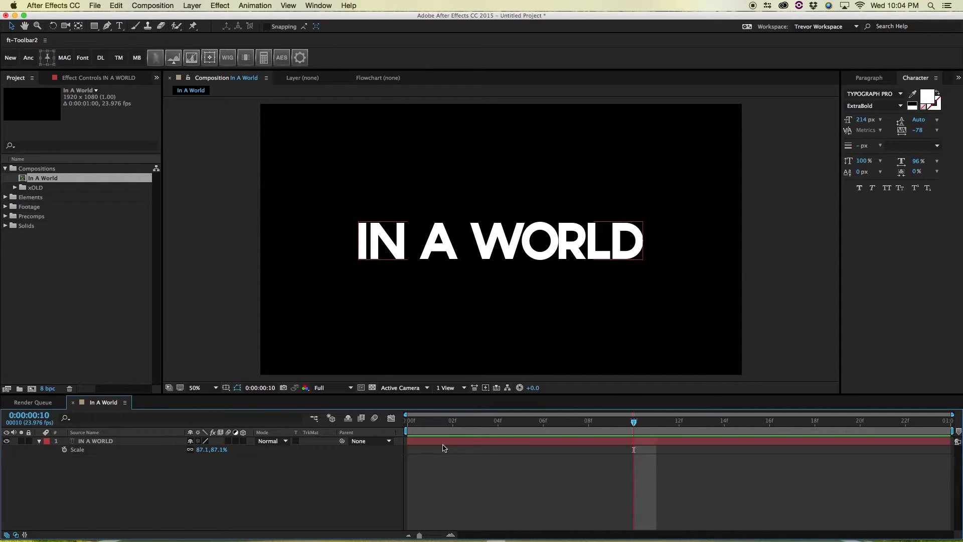
key(Home)
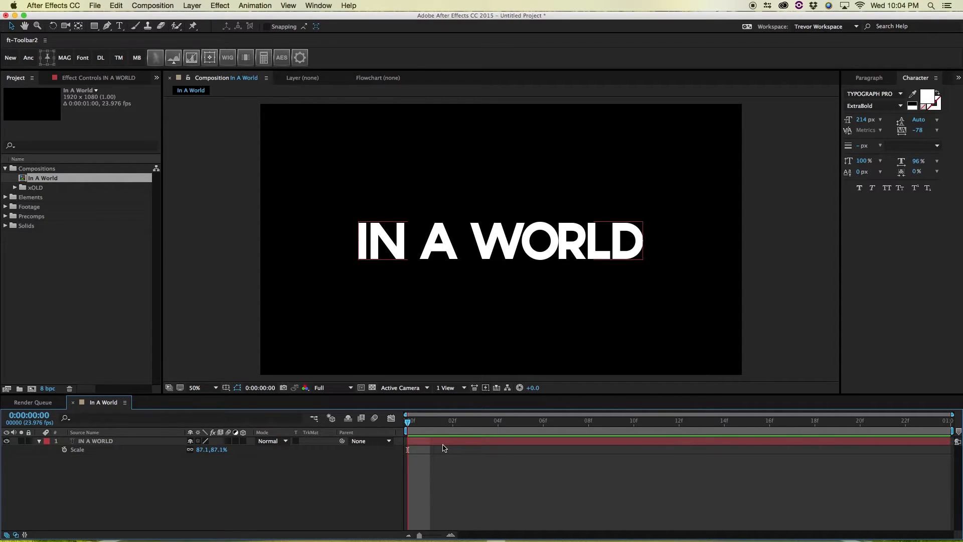
key(shift+Page_Down)
key(Home)
key(shift+Page_Down)
key(shift+Page_Down)
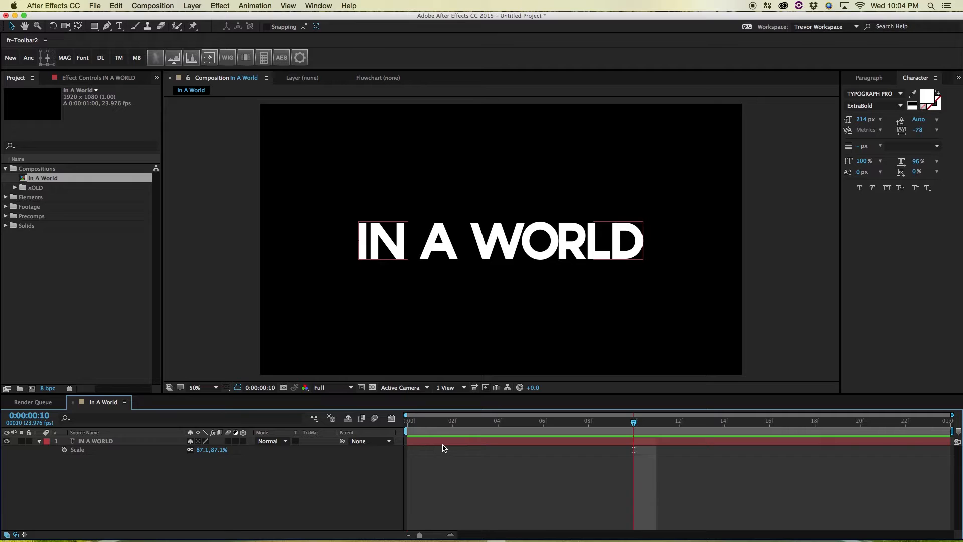
key(shift+Page_Up)
key(Home)
key(shift+Page_Down)
key(Home)
key(shift+Page_Down)
key(Home)
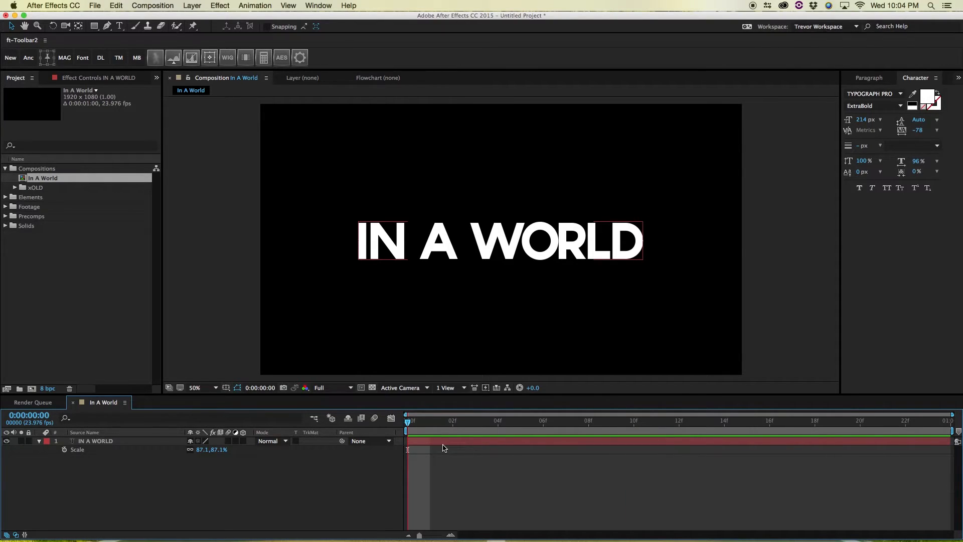
- Step three frames forward and back from frame 0 twice, and jump ahead to frame 10
key(Page_Down)
key(Page_Down)
key(Page_Down)
key(Page_Up)
key(Page_Up)
key(Page_Up)
key(Page_Down)
key(Page_Down)
key(Page_Down)
key(Page_Up)
key(Page_Up)
key(Page_Up)
key(shift+Page_Down)
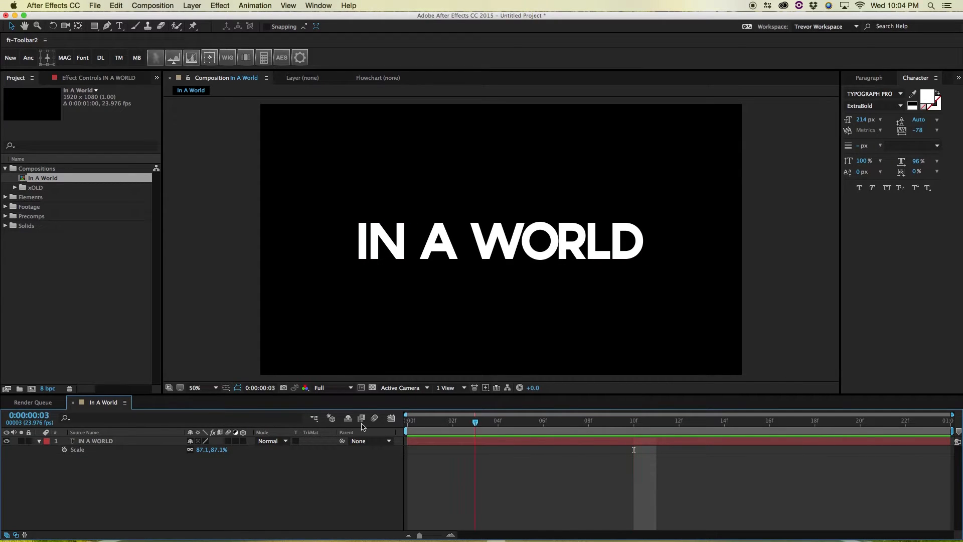
- Place the current time at frame 21 and preview the composition
click(873, 422)
key(space)
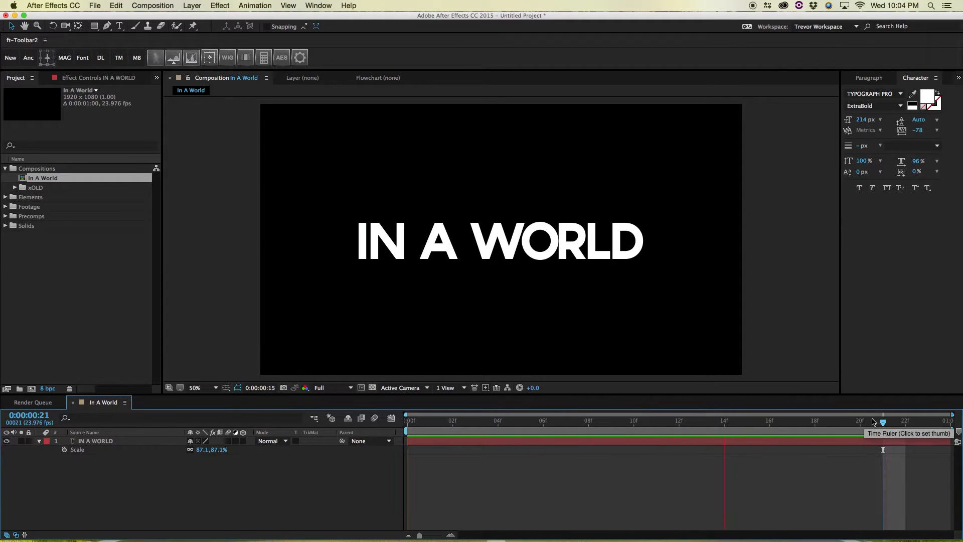
key(space)
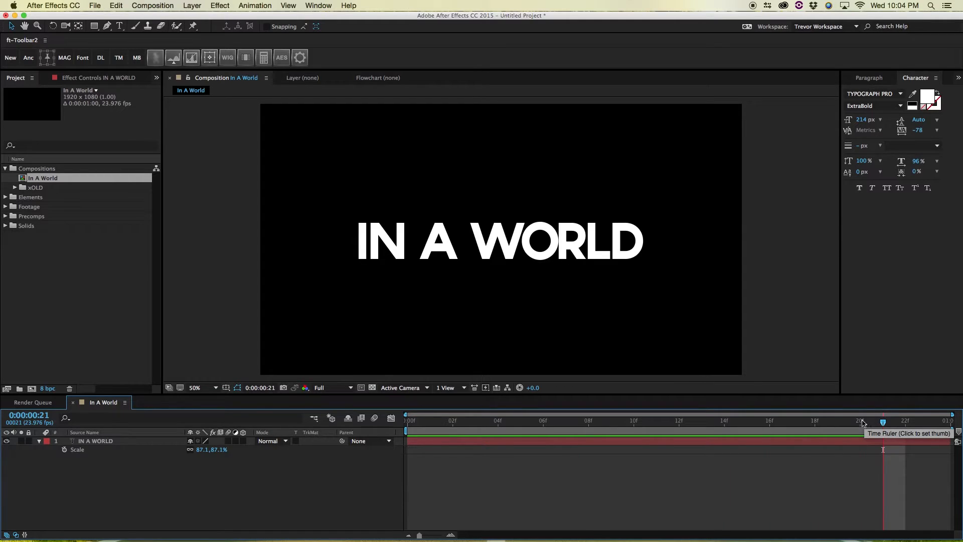
- Create a Scale keyframe on the IN A WORLD layer at frame 10, and return to frame 0
click(633, 424)
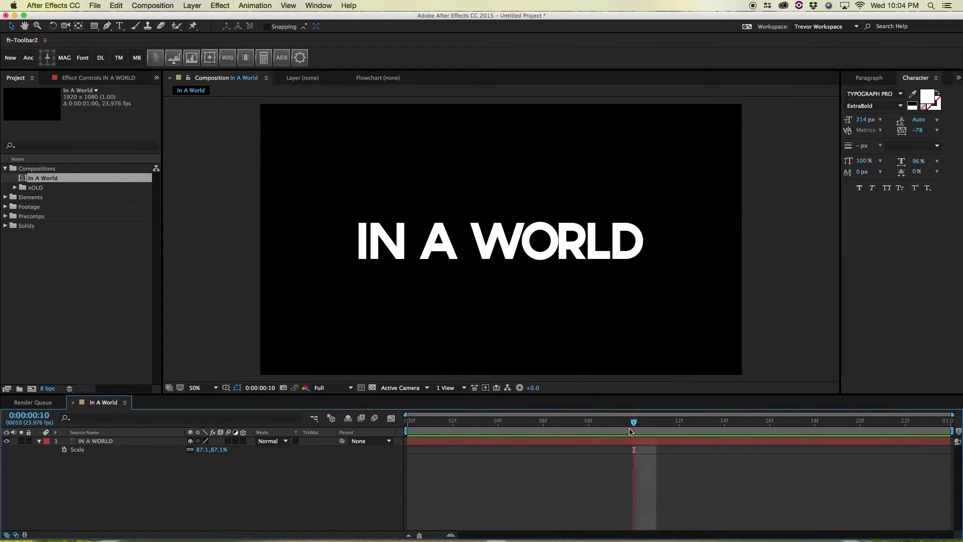
click(587, 442)
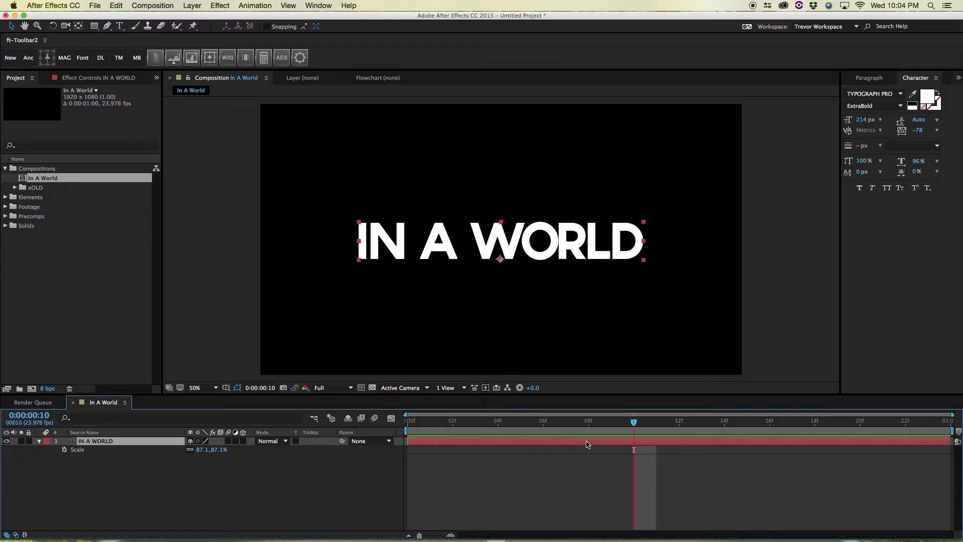
click(64, 450)
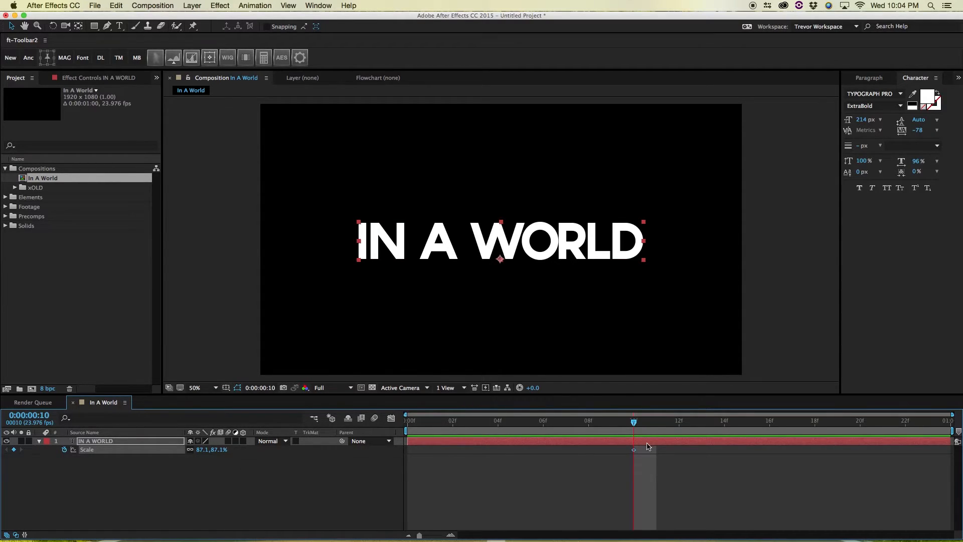
mouse_move(635, 426)
mouse_down()
mouse_move(383, 431)
mouse_move(626, 431)
mouse_up()
drag(634, 425, 303, 446)
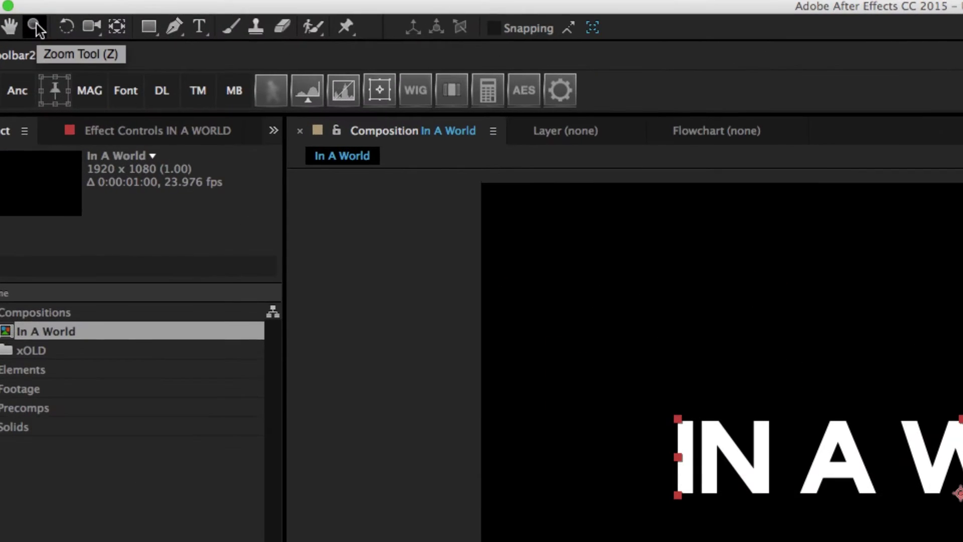
- Move the IN A WORLD text's anchor point into the center of the O in WORLD using the Pan Behind tool
click(114, 29)
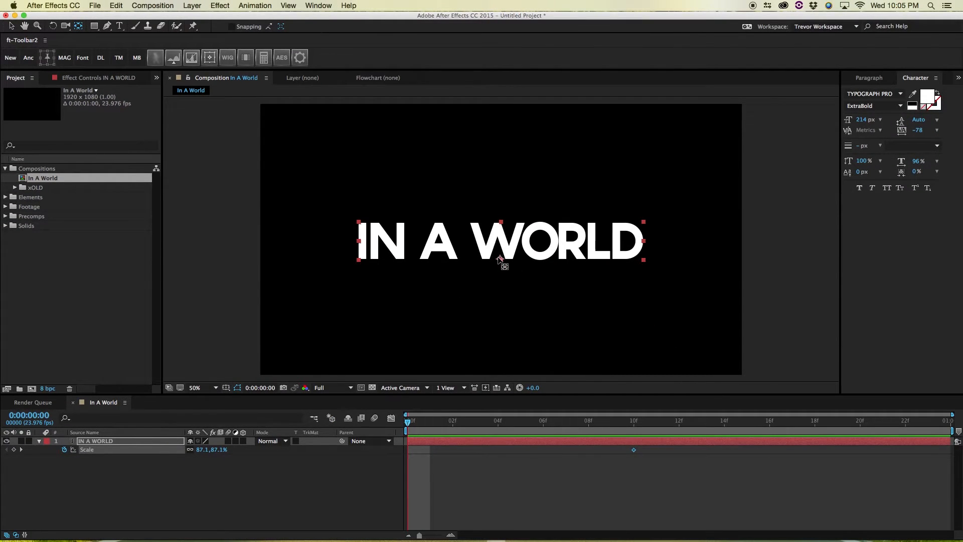
key(v)
key(y)
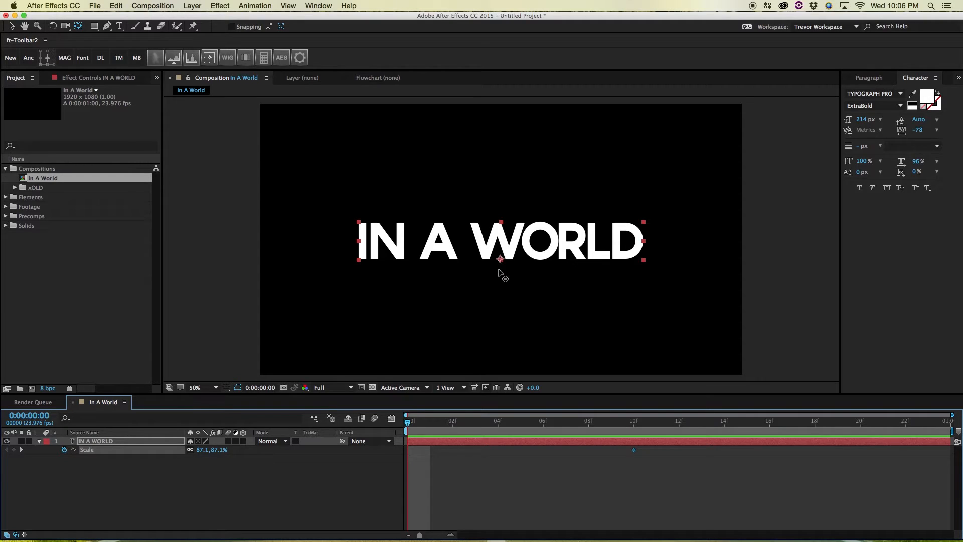
click(501, 260)
drag(501, 260, 540, 242)
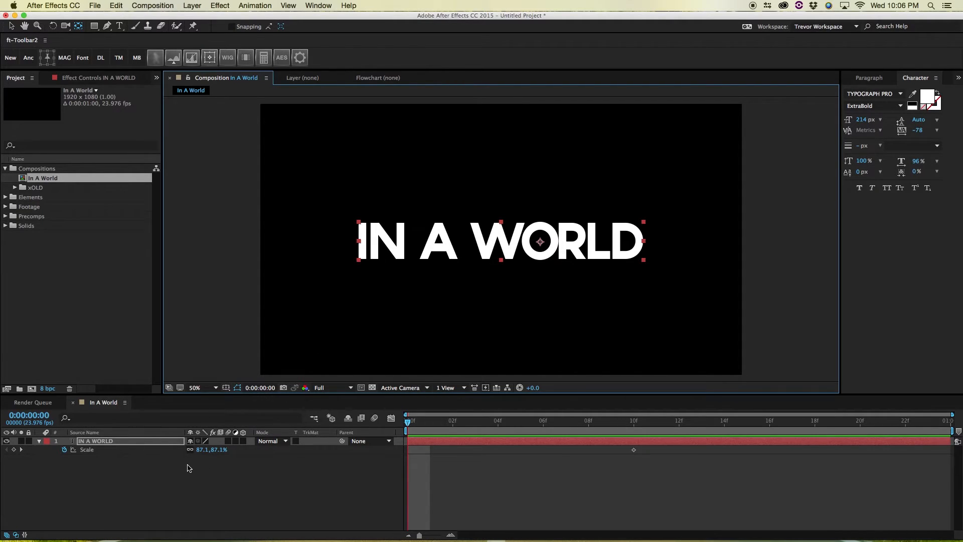
- Try rotating the IN A WORLD text around anchor points near the D and in the A, and undo the rotation
click(163, 443)
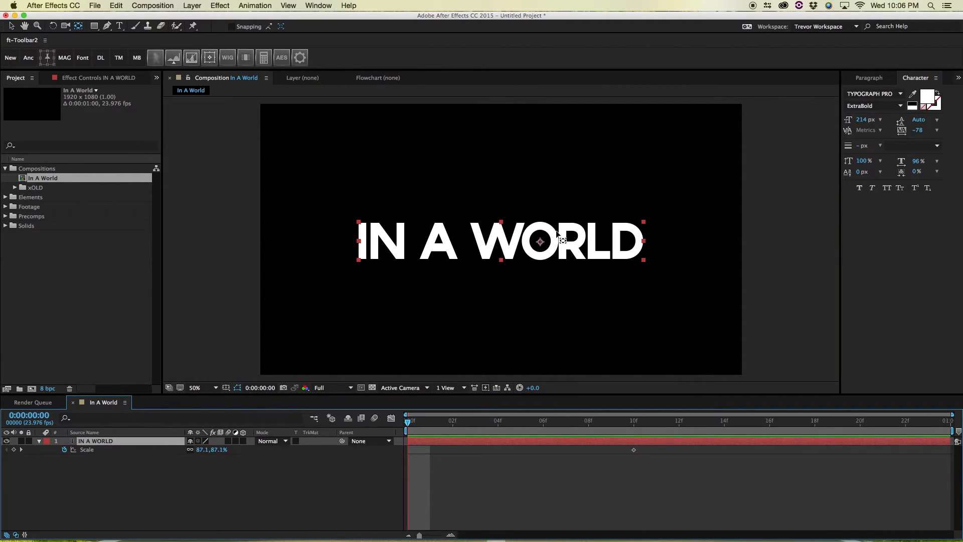
key(shift+r)
click(589, 239)
drag(617, 229, 613, 223)
mouse_move(204, 458)
mouse_down()
mouse_move(177, 460)
mouse_move(204, 458)
mouse_up()
drag(613, 224, 439, 240)
drag(204, 459, 266, 455)
key(super+z)
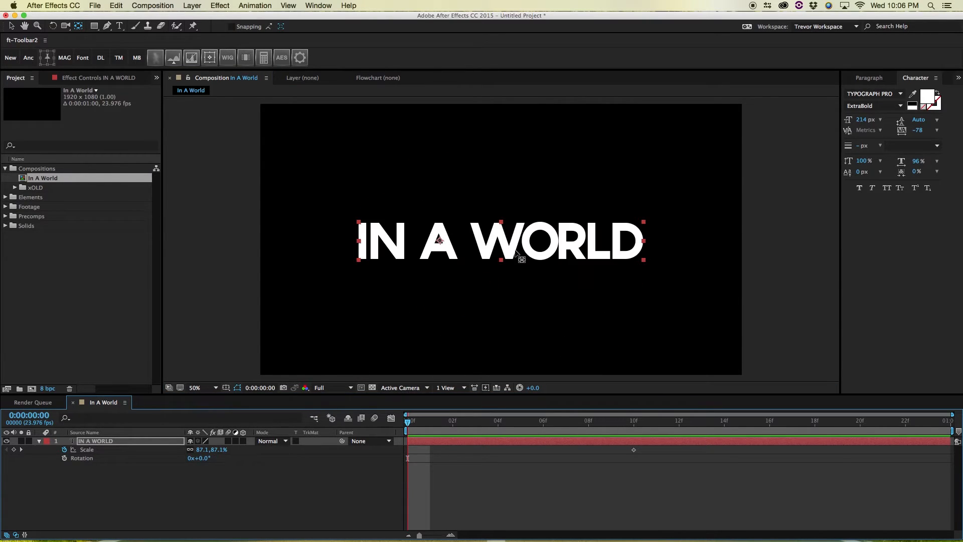
- Reposition the anchor point in the center of the O in WORLD, and hide the layer's Rotation property
drag(440, 240, 500, 261)
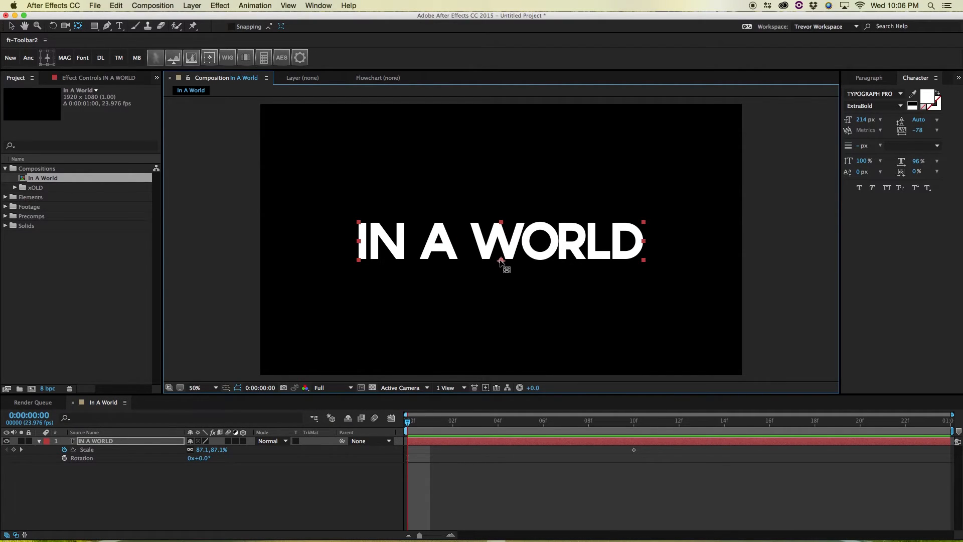
drag(503, 263, 541, 242)
key(v)
key(shift+r)
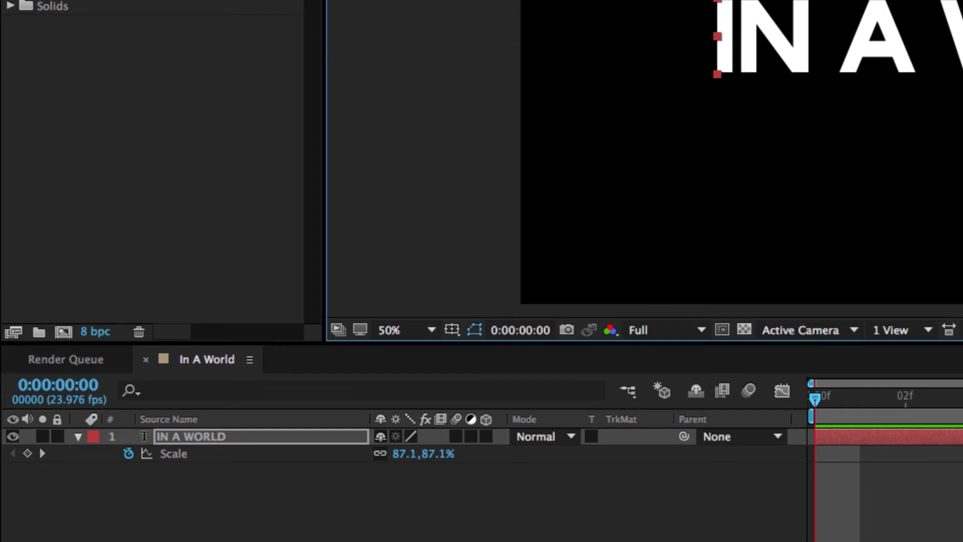
- Try scaling the IN A WORLD text to 93.1% at frame 0, and undo the change
click(402, 453)
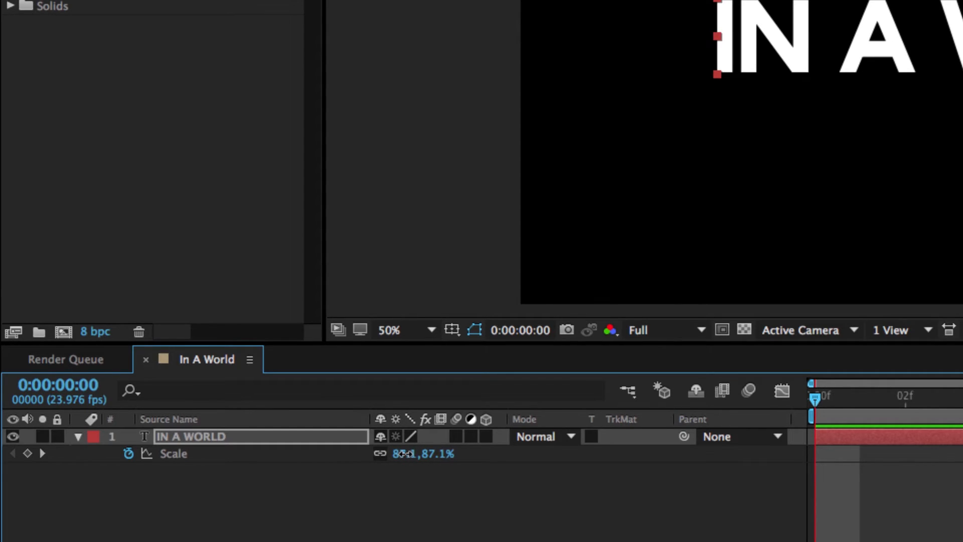
drag(405, 453, 409, 453)
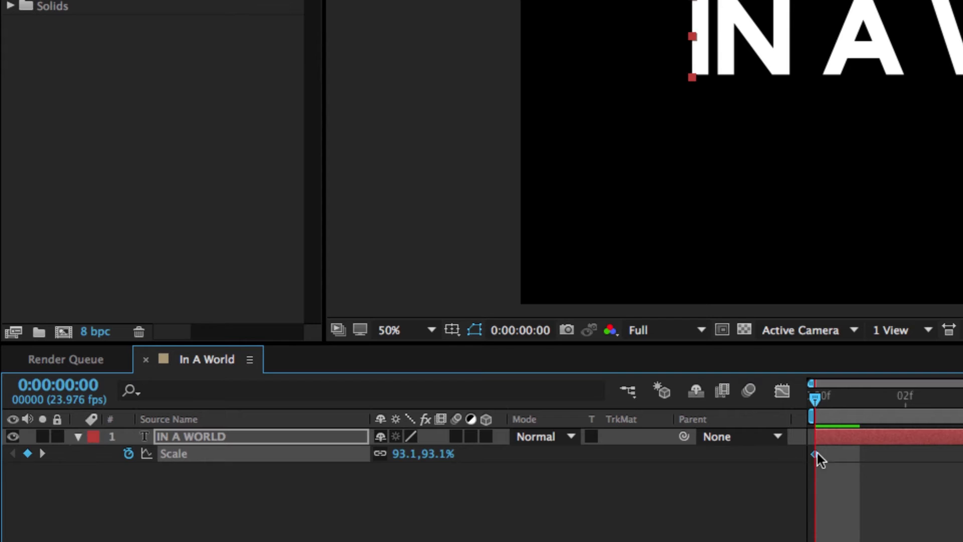
key(ctrl+z)
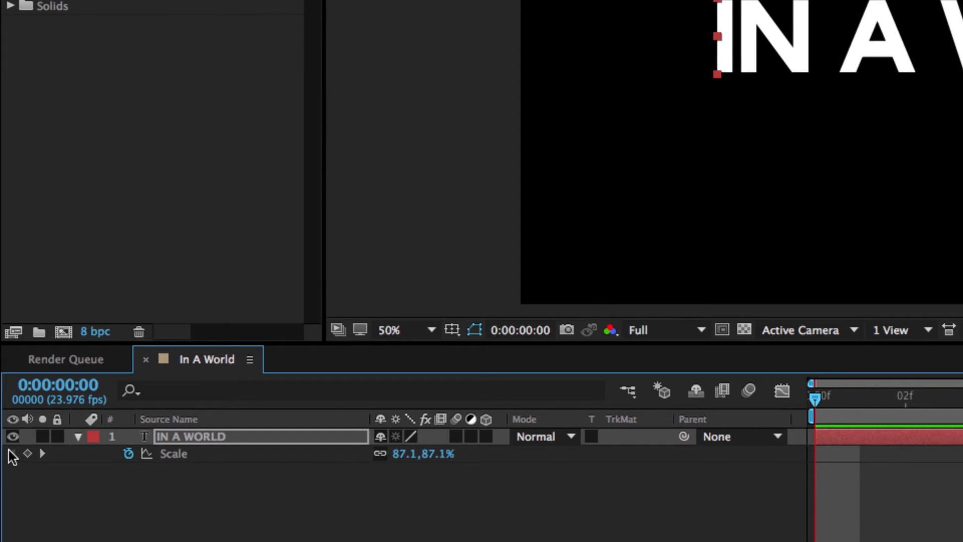
- Add a Scale keyframe to the IN A WORLD layer at frame 0 and set its scale to about 224.1%
click(27, 454)
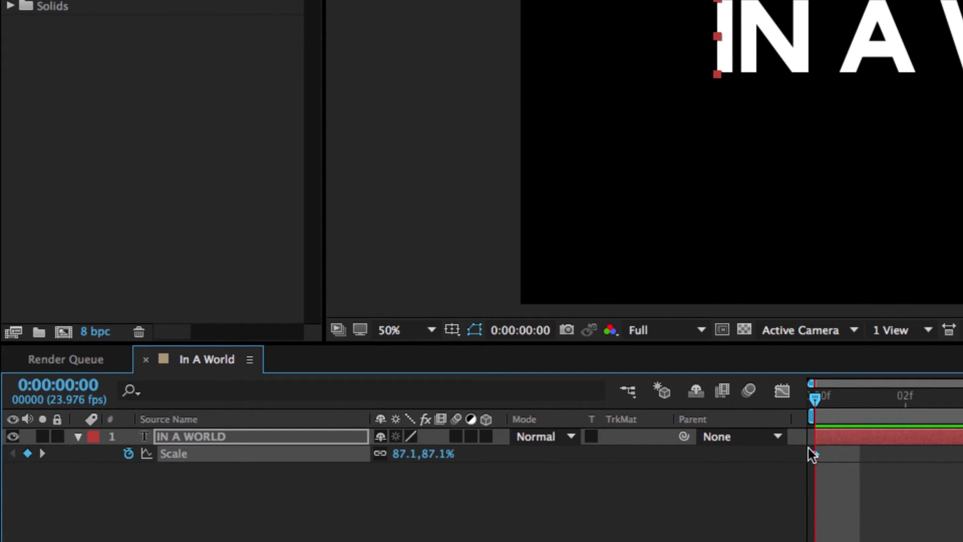
key(space)
key(space)
drag(396, 454, 424, 453)
key(ctrl+z)
click(28, 453)
drag(404, 454, 537, 445)
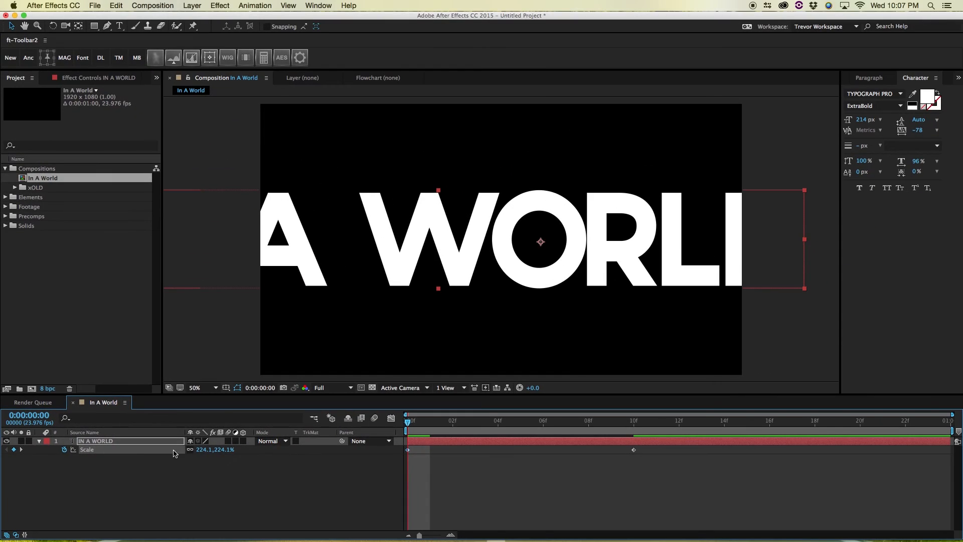
- Increase the IN A WORLD layer's scale at frame 0 to about 2618.1% so the O's opening fills the frame
drag(198, 450, 861, 379)
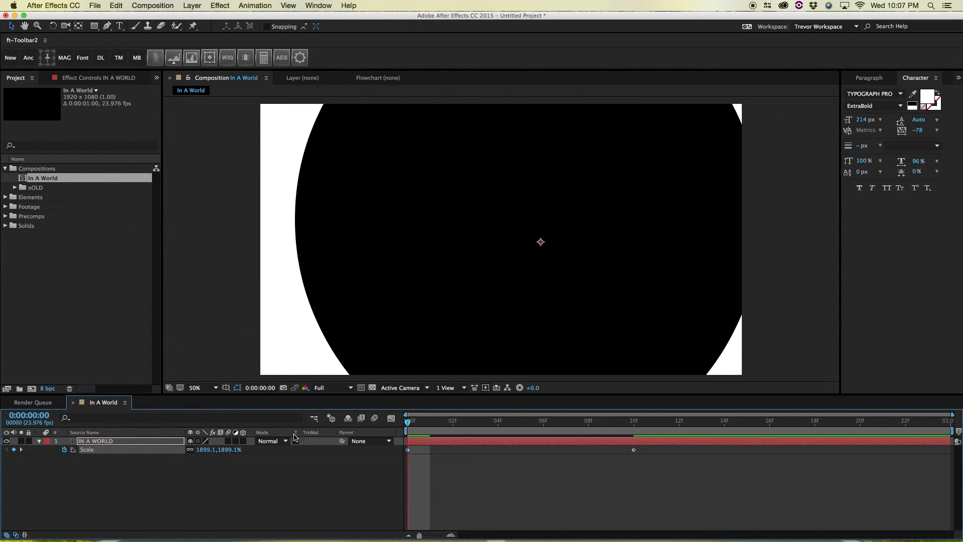
drag(219, 449, 530, 419)
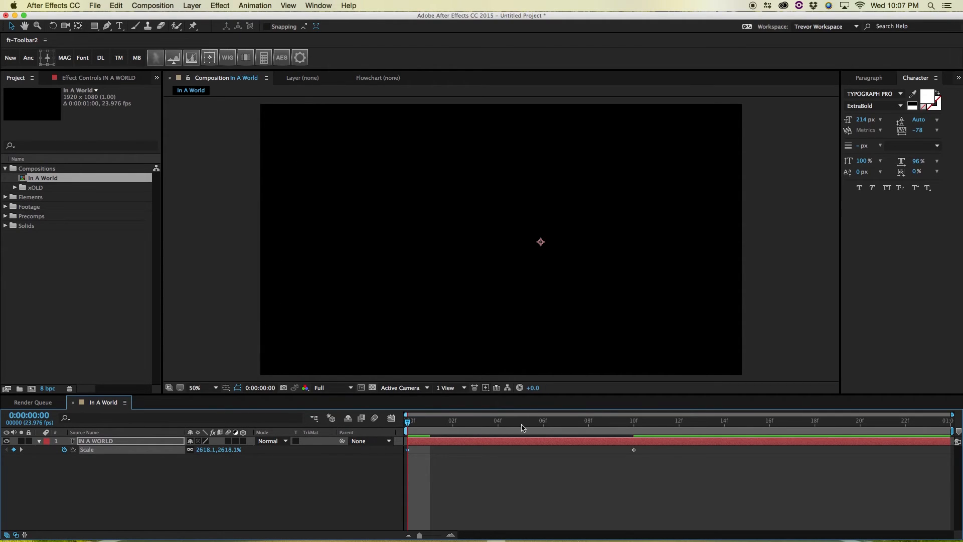
click(372, 481)
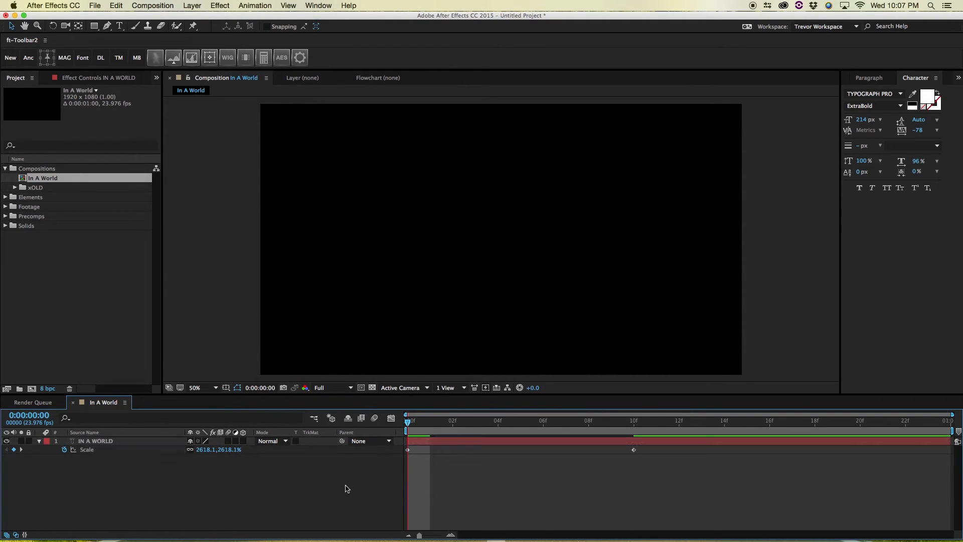
- Preview the scale animation and scrub through frames 0 to 10 to examine its pacing near the last keyframe
key(space)
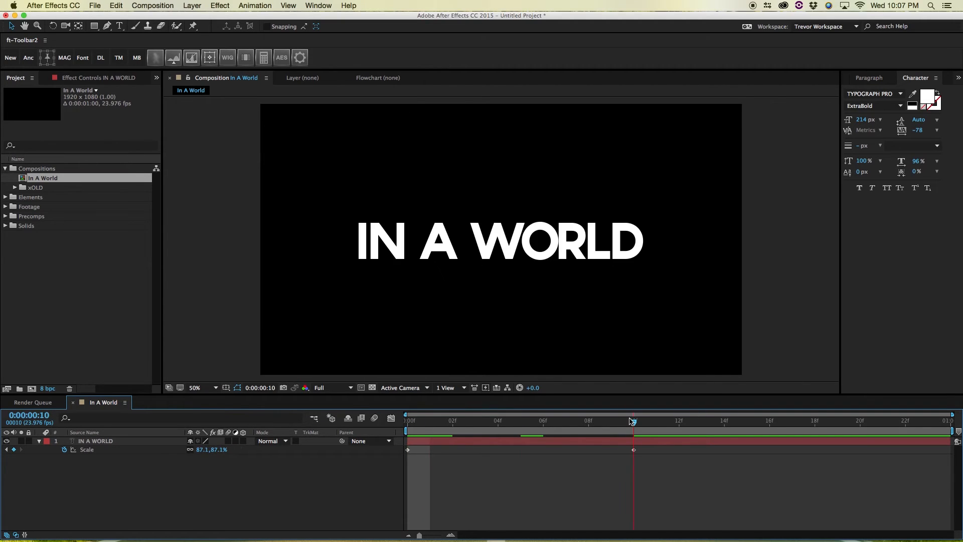
drag(416, 432, 345, 438)
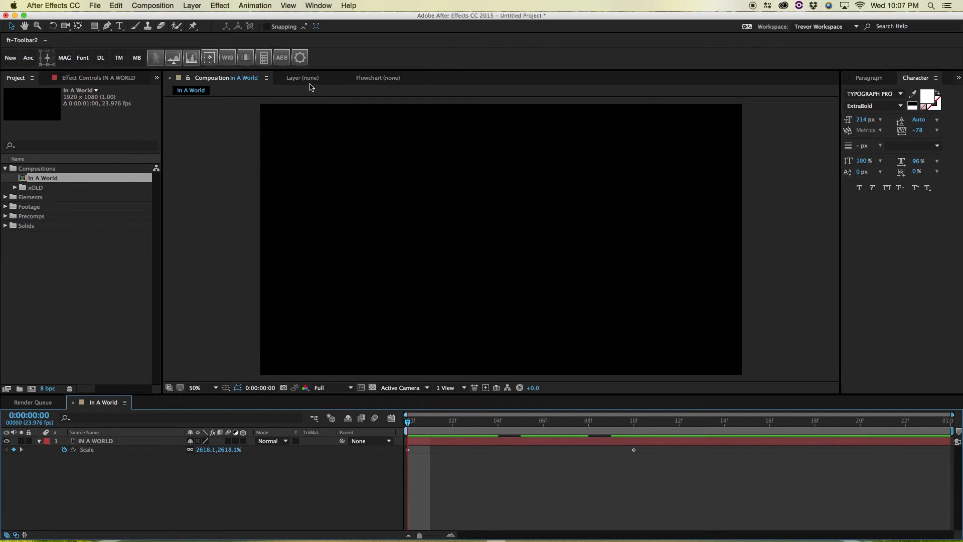
click(448, 417)
drag(475, 416, 613, 422)
key(space)
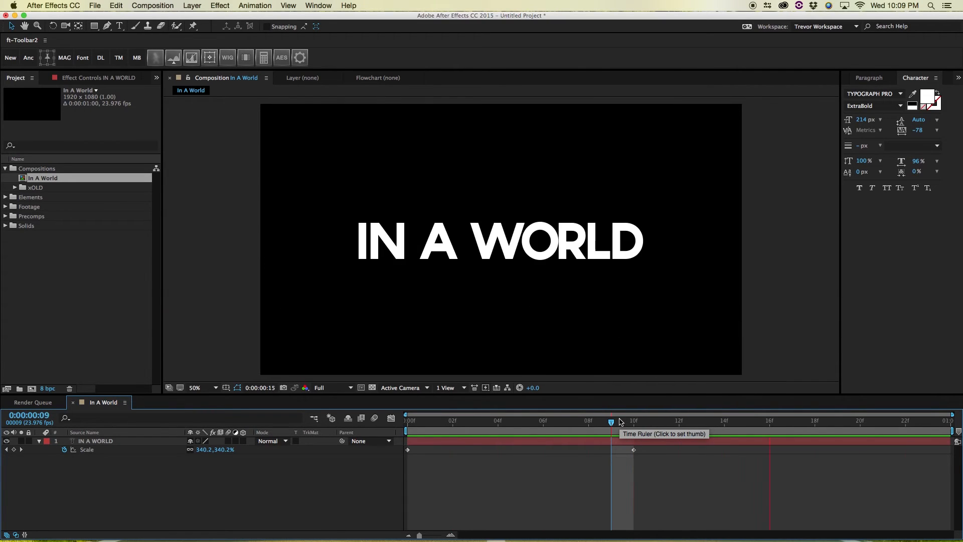
key(space)
key(space)
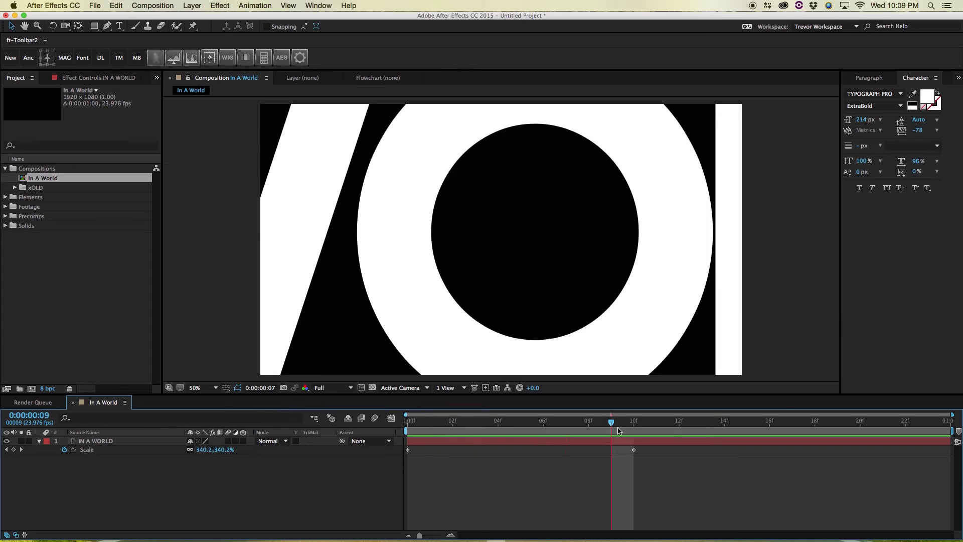
drag(600, 417, 623, 432)
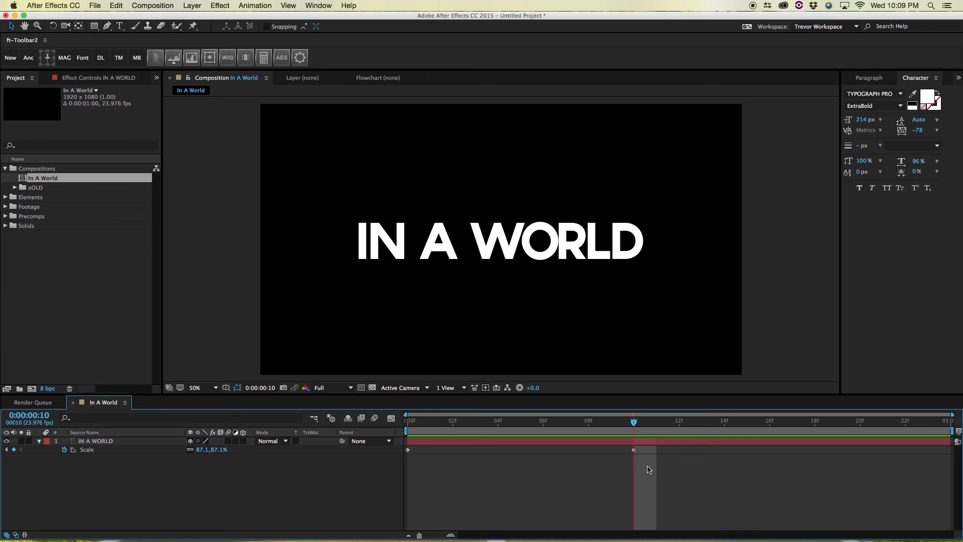
- Apply the Exponential Scale keyframe assistant to both Scale keyframes of the IN A WORLD layer
drag(646, 465, 406, 450)
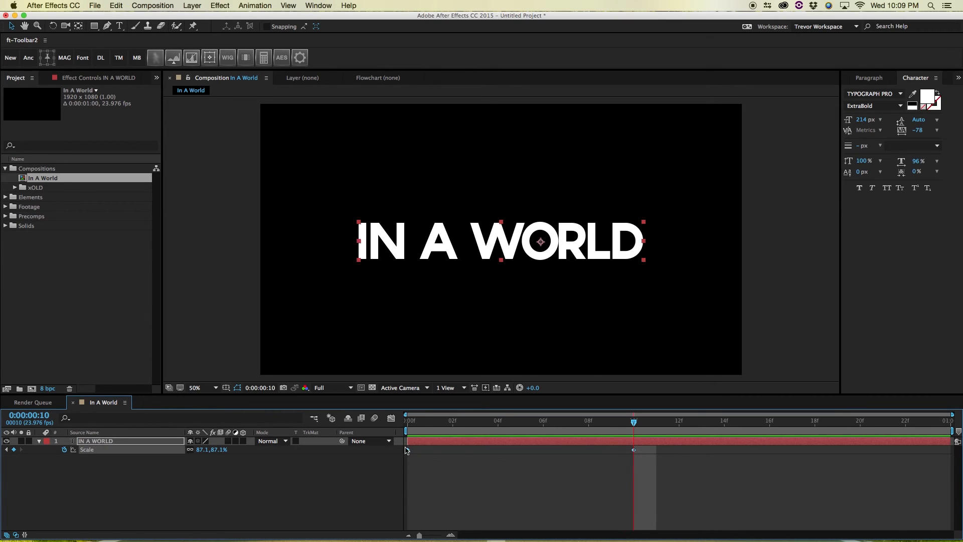
click(611, 499)
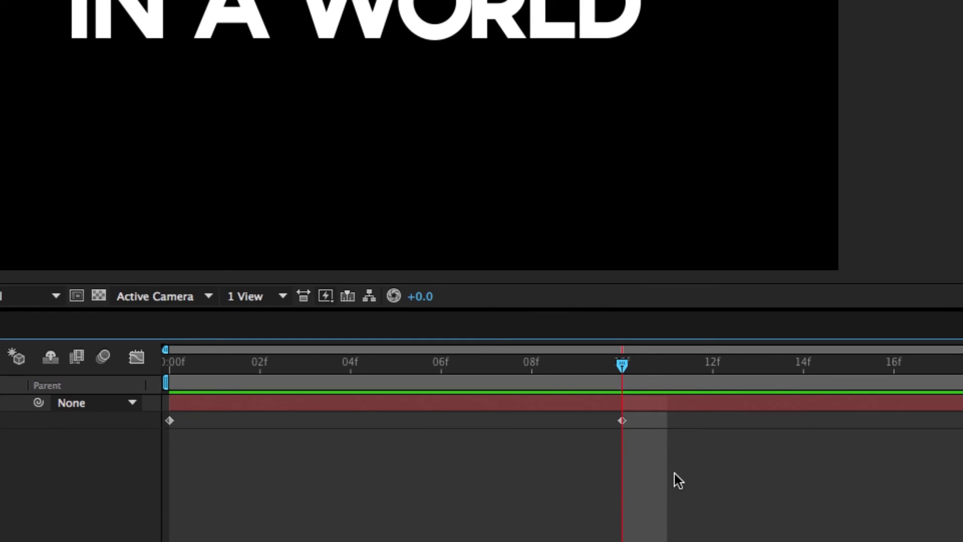
drag(660, 476, 386, 463)
drag(124, 446, 124, 422)
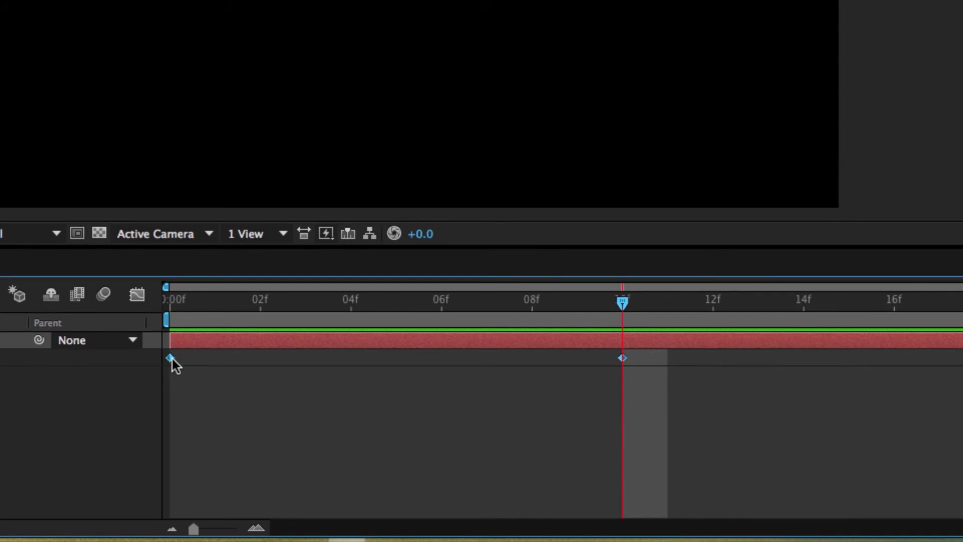
right_click(171, 358)
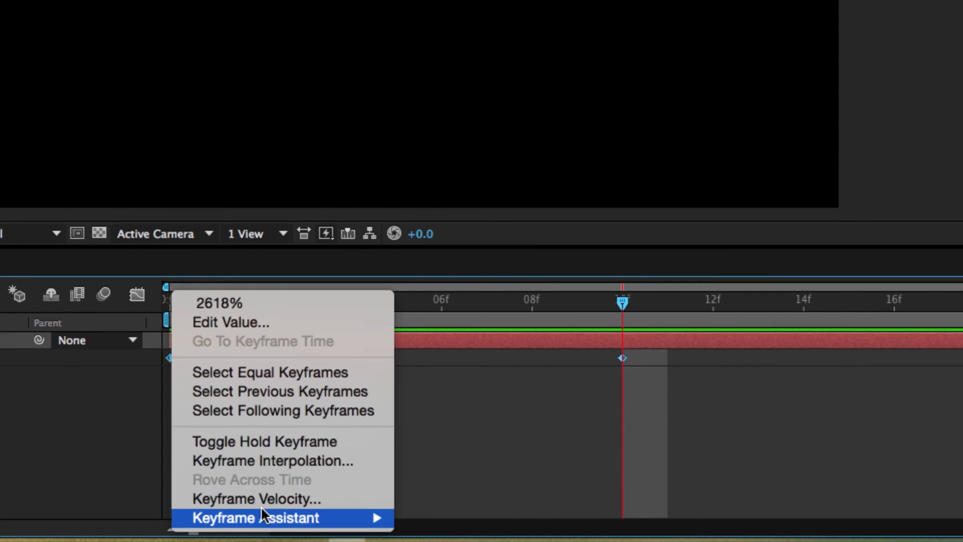
mouse_move(327, 517)
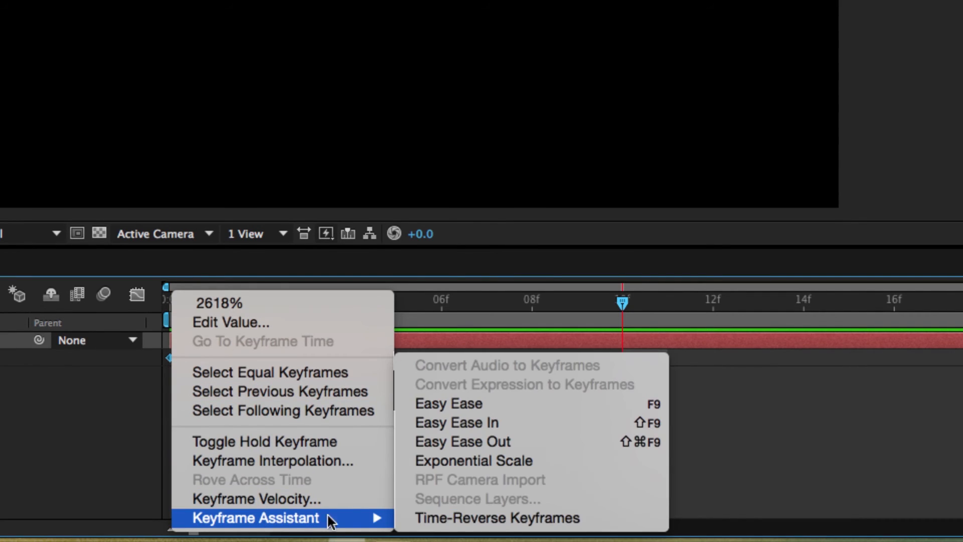
click(533, 459)
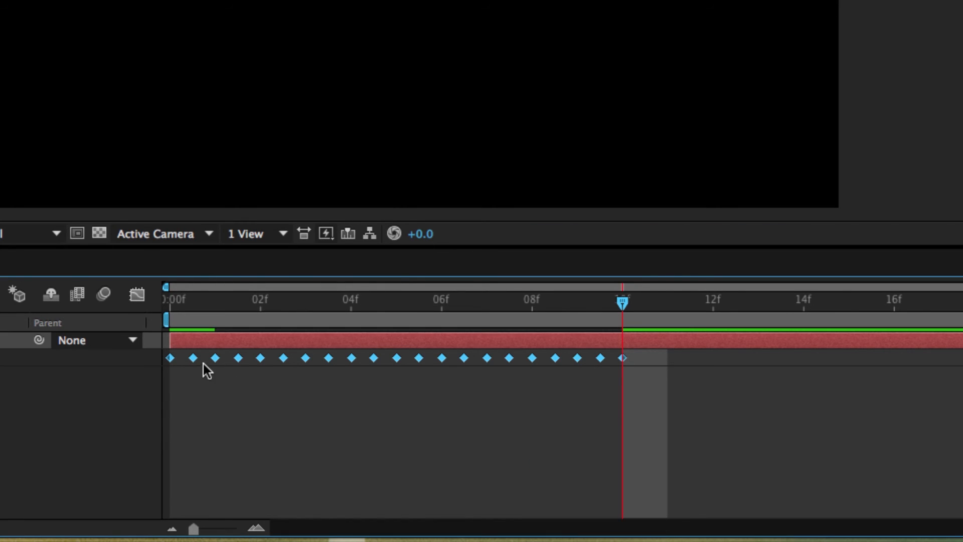
- Scrub and play back the exponential scale animation to examine how evenly the text shrinks up to frame 10
drag(173, 302, 200, 303)
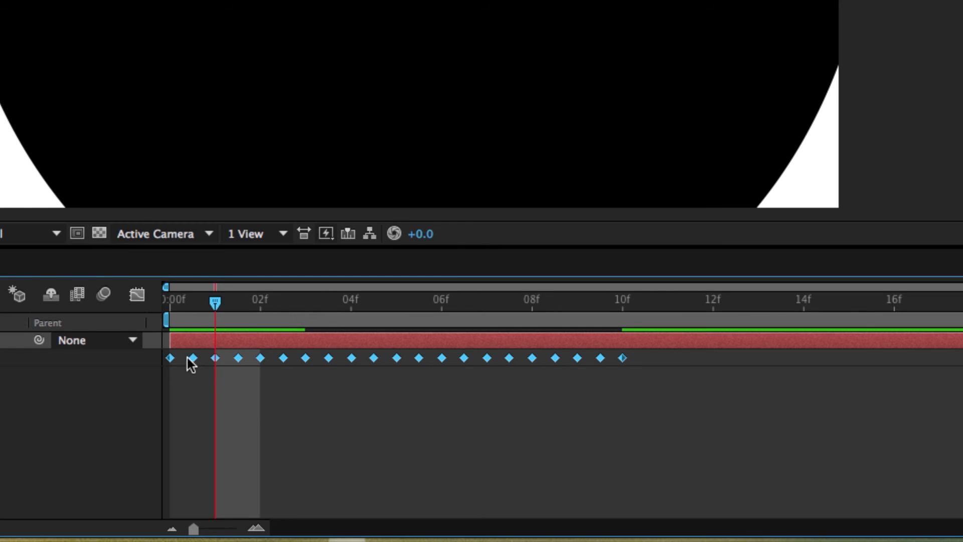
click(239, 378)
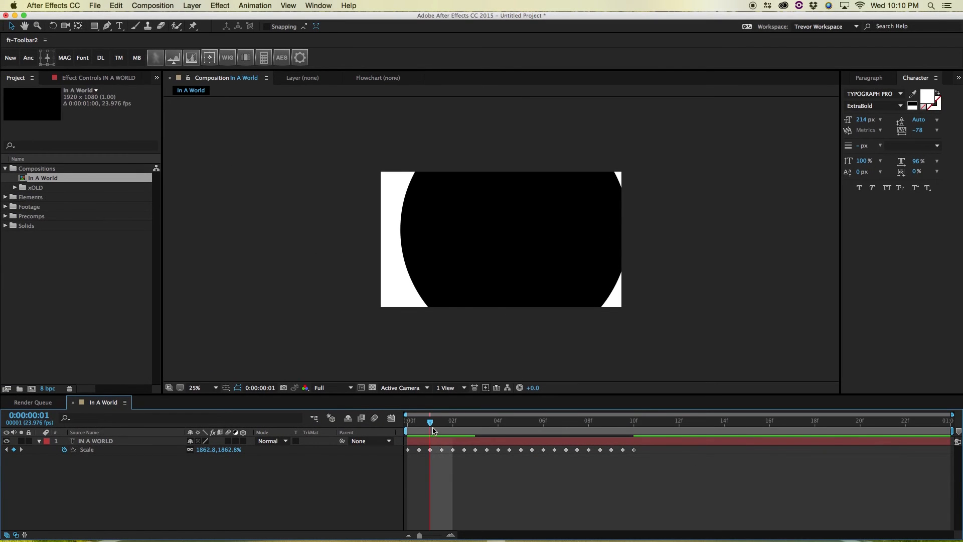
key(space)
drag(595, 427, 644, 421)
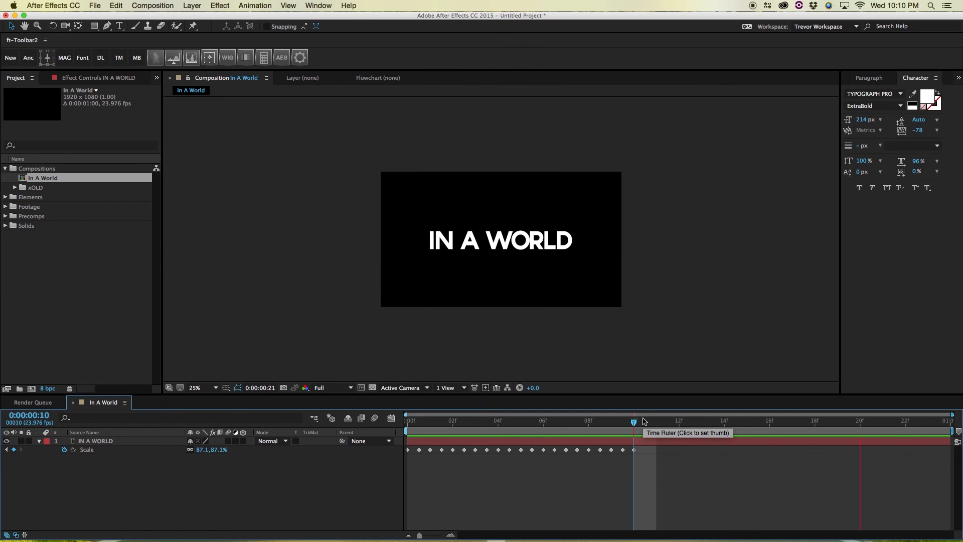
key(space)
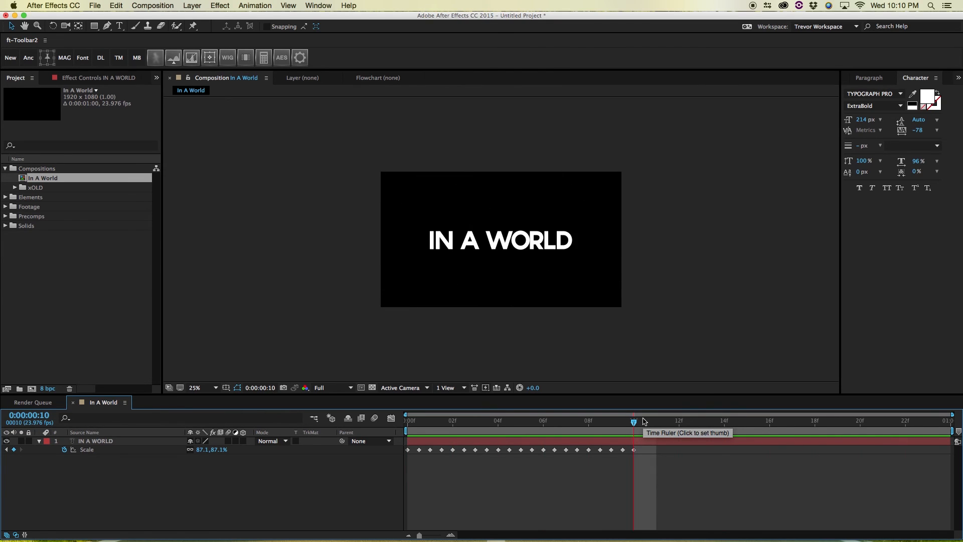
drag(601, 423, 643, 423)
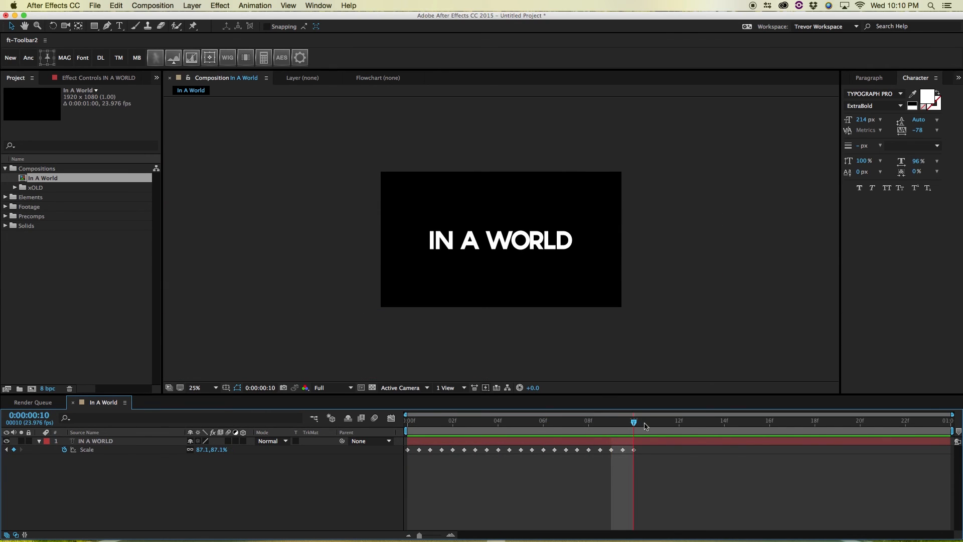
- Enable motion blur for the IN A WORLD layer and the composition, and preview the animation
click(228, 441)
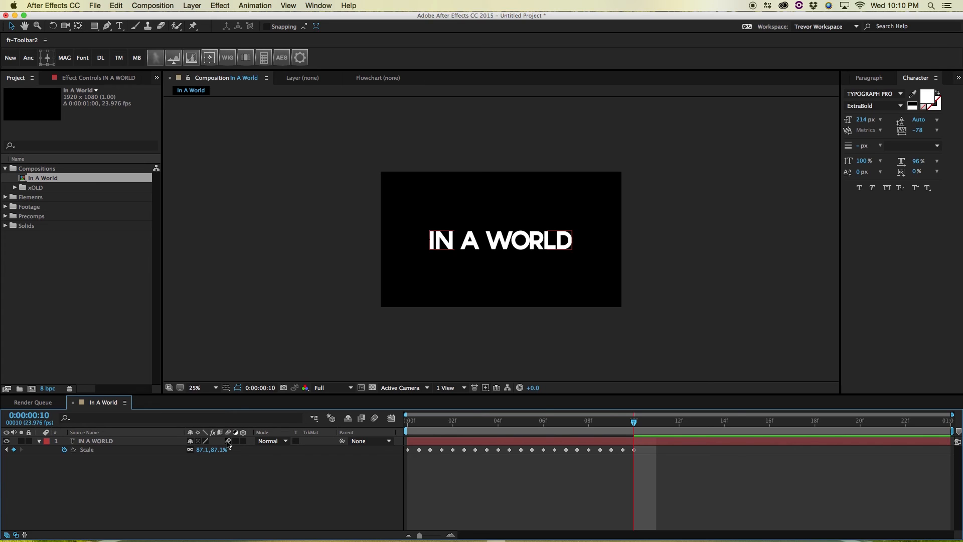
click(375, 419)
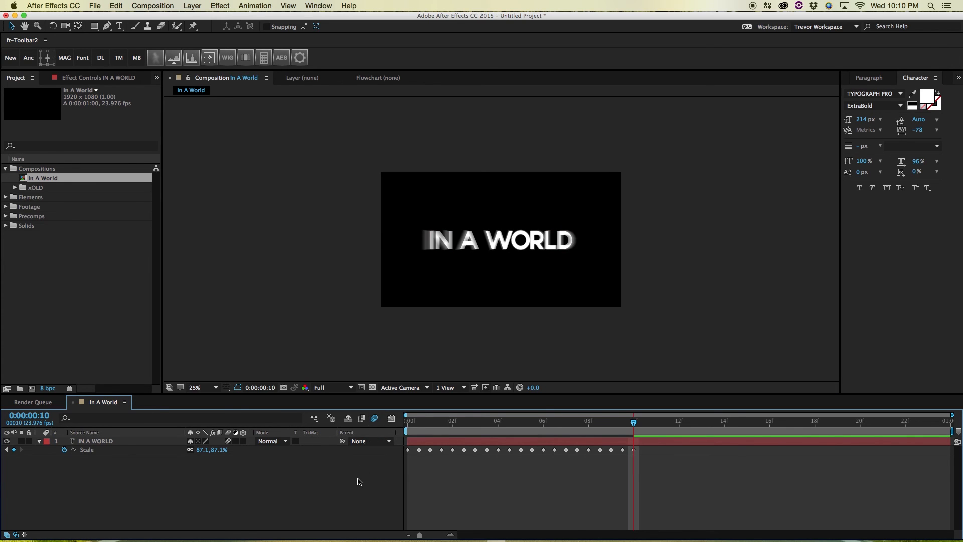
key(space)
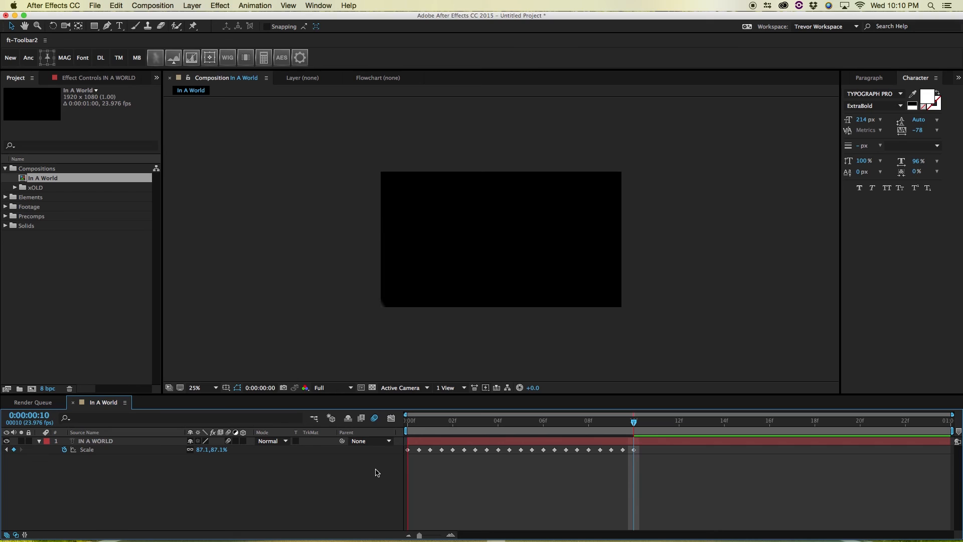